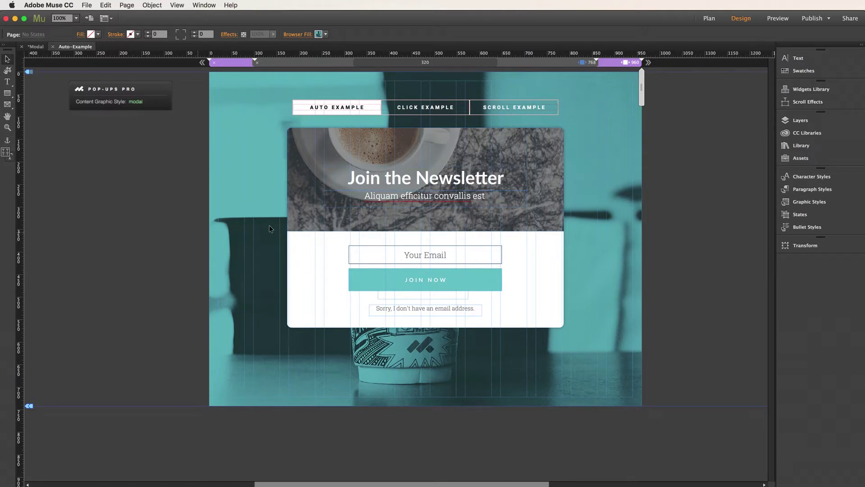
Inspect the newsletter pop-up's email sign-up form options, then deselect the form.
click(289, 275)
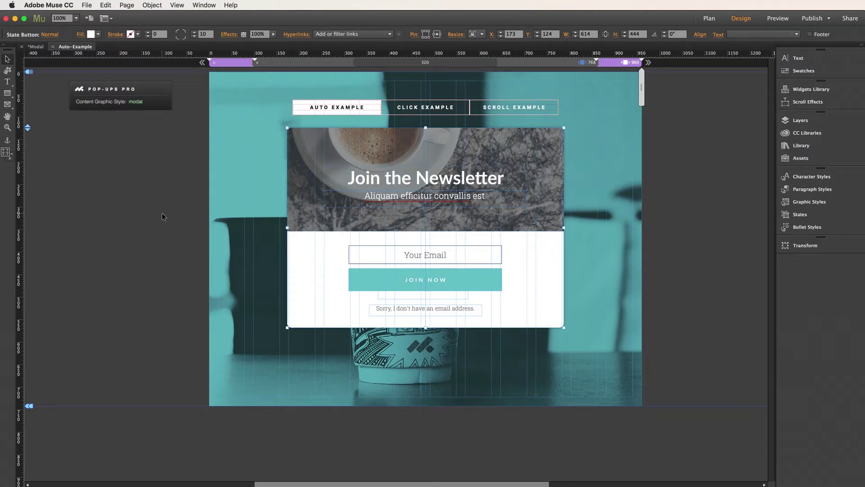
click(465, 283)
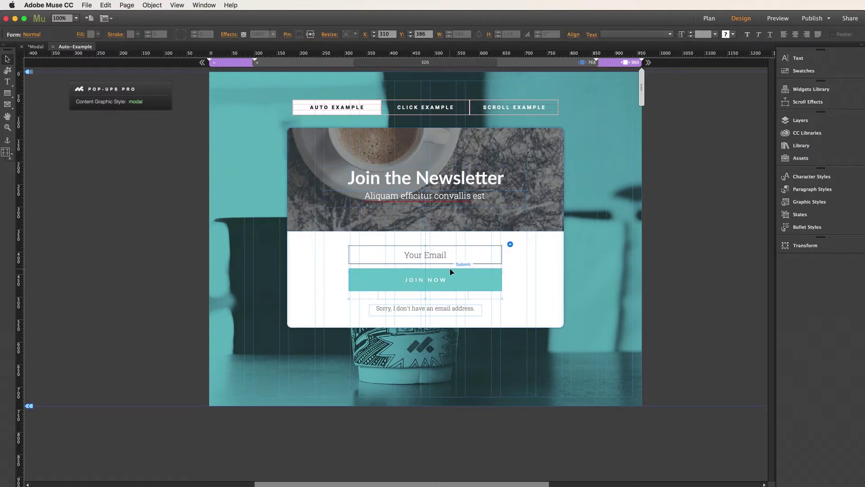
click(510, 244)
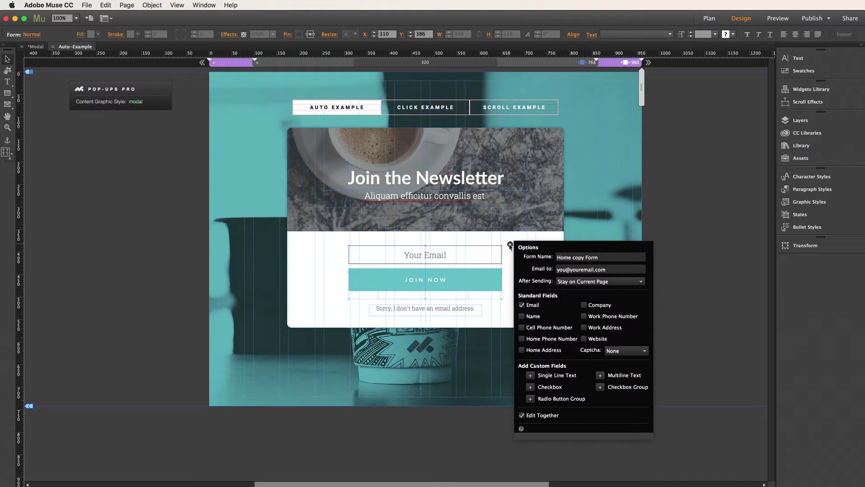
click(510, 245)
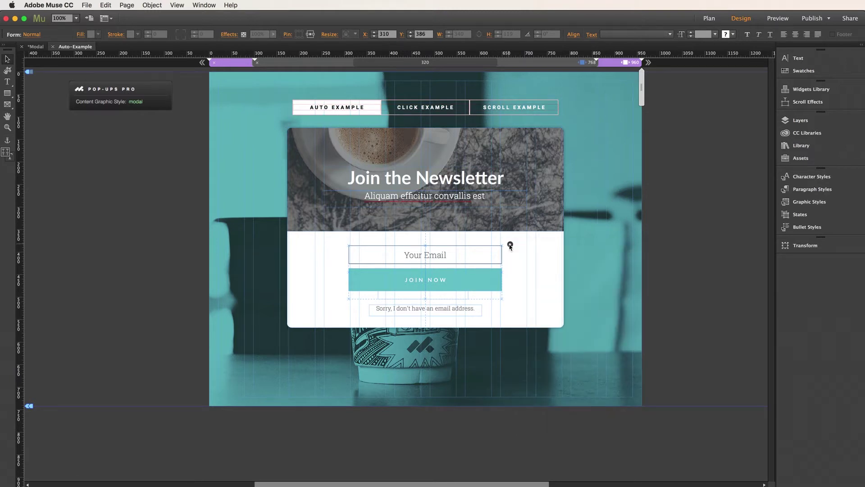
click(666, 259)
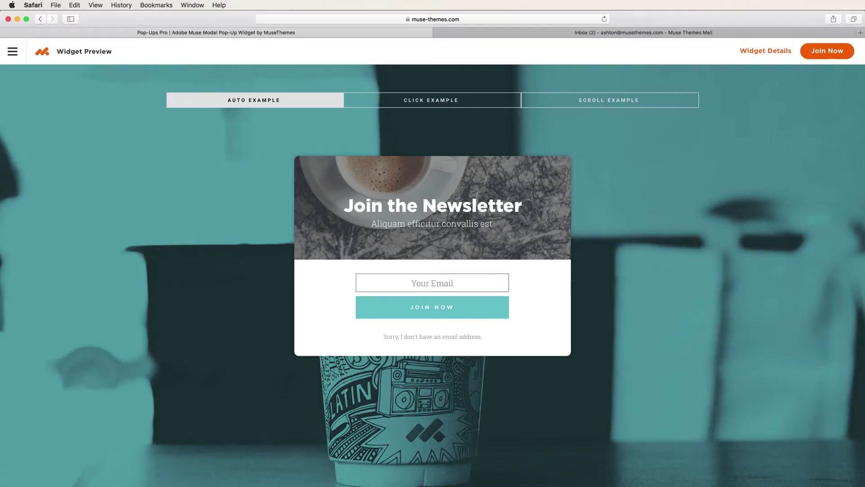
Load constantcontact.com in a new Safari tab and go to its Sign Up Free page.
click(861, 33)
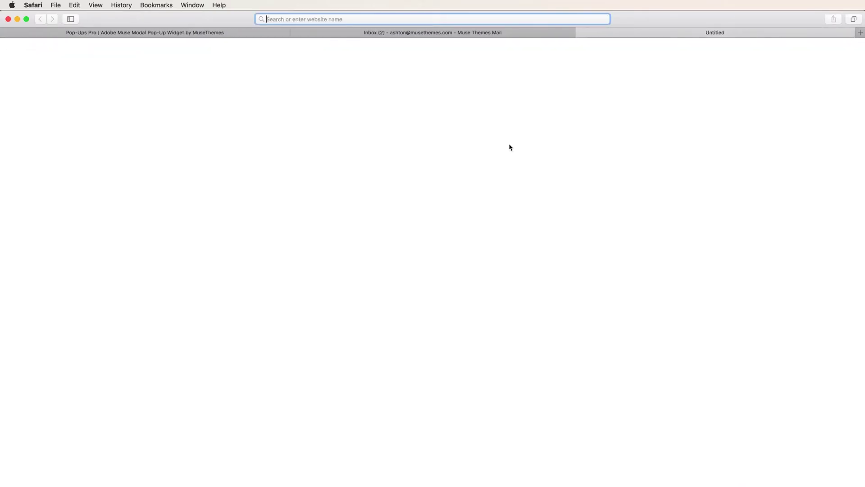
text(const)
key(Return)
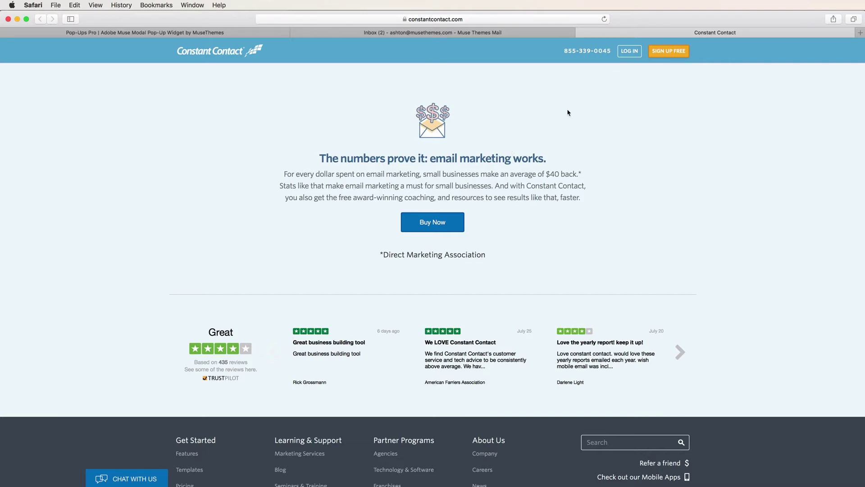
click(676, 53)
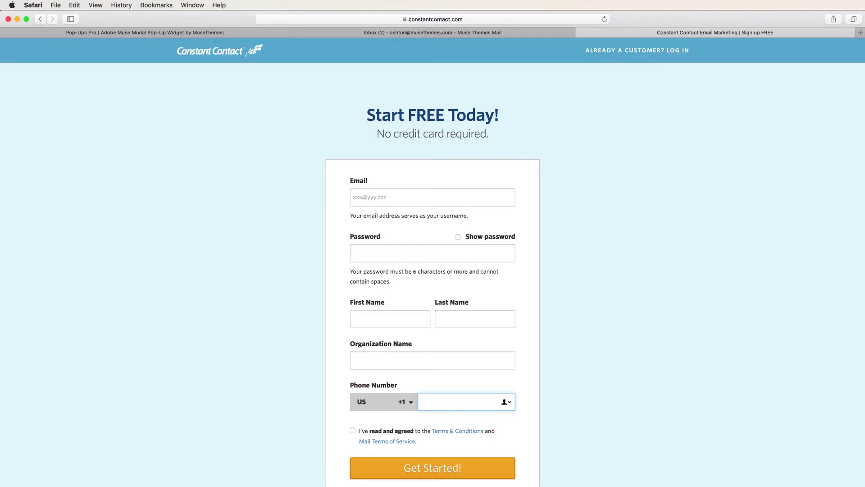
Enter the account e-mail address, password, and the user's first and last name.
click(409, 193)
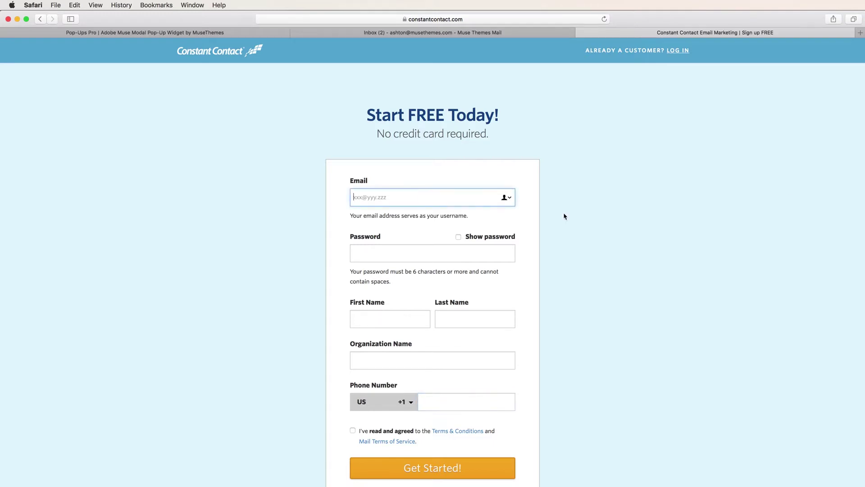
key(Tab)
text(•••••••••••)
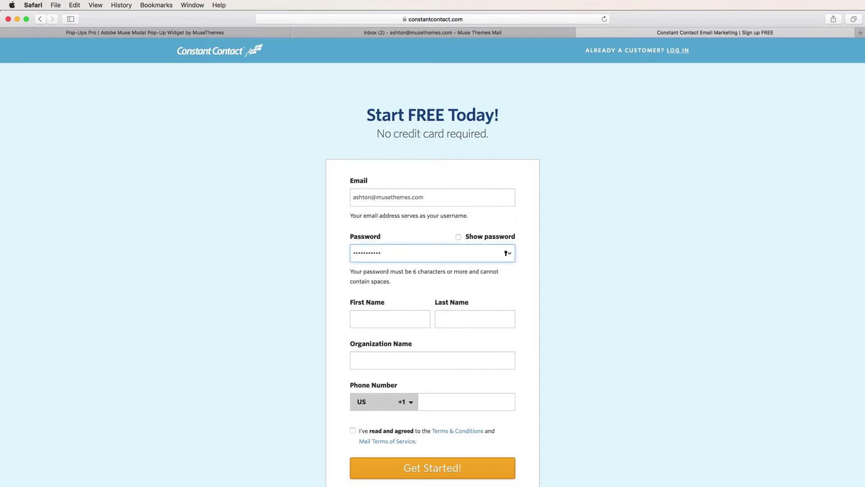
key(Tab)
key(Tab)
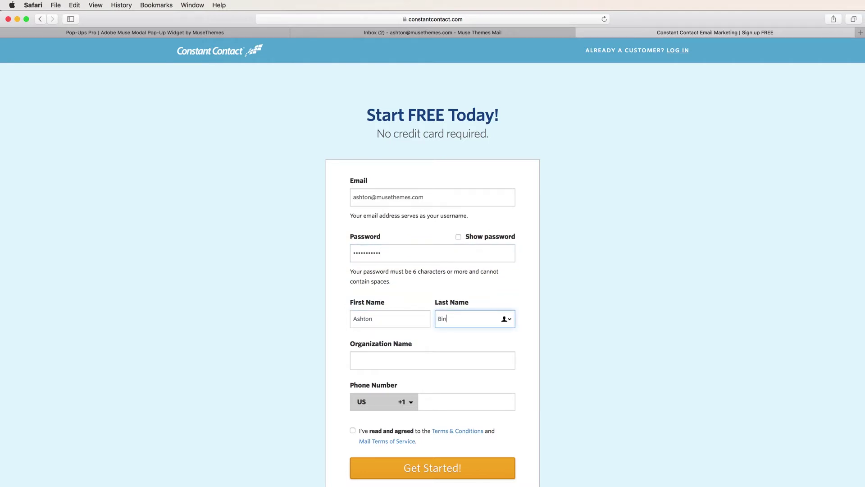
click(436, 385)
Enter organization name MT and a phone number, accept the terms, and submit the sign-up.
click(427, 362)
text(MT)
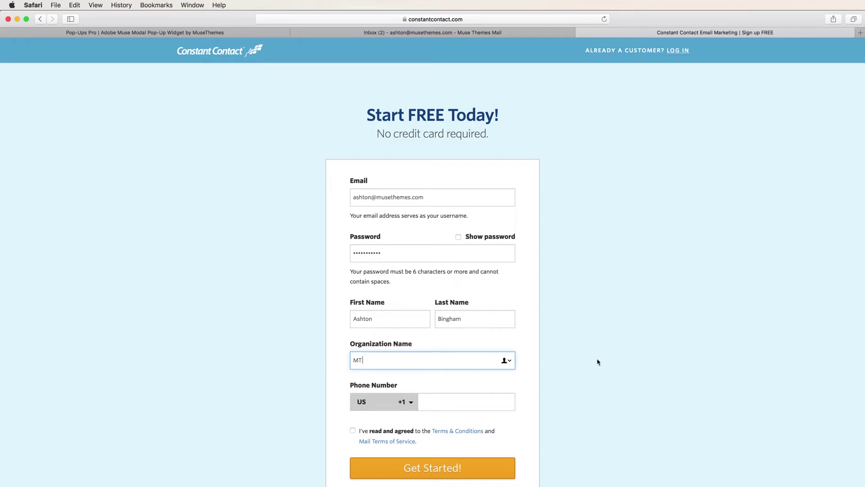
key(Tab)
scroll(597, 362, down, 3)
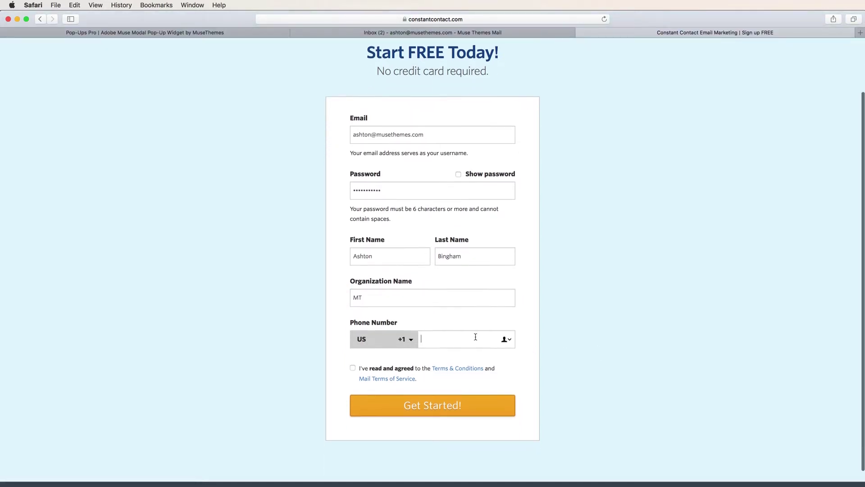
text(***)
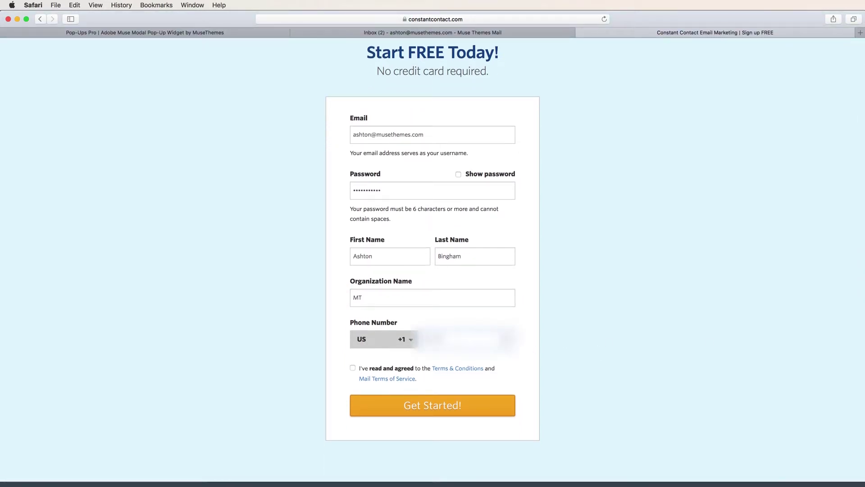
click(353, 367)
click(439, 409)
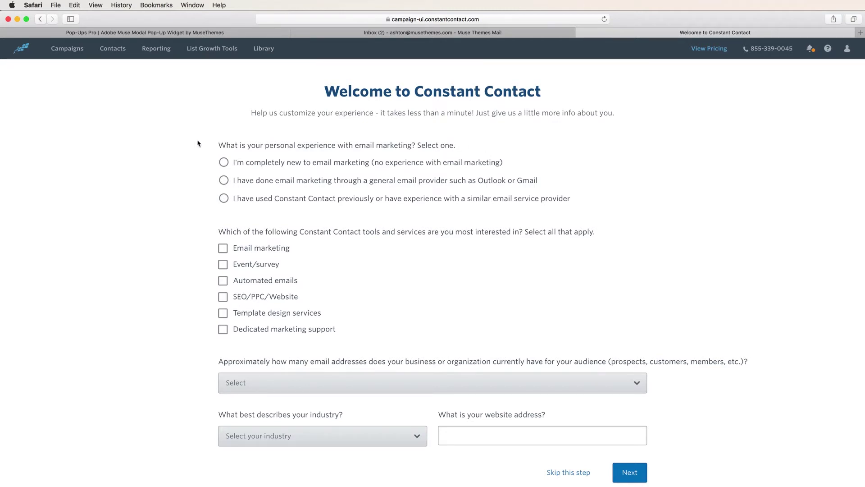
From List Growth Tools, create a new sign-up form.
click(211, 49)
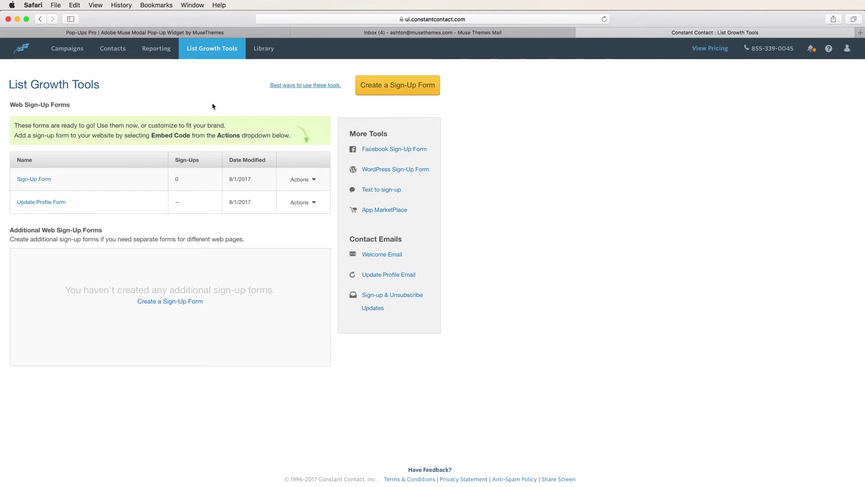
click(399, 90)
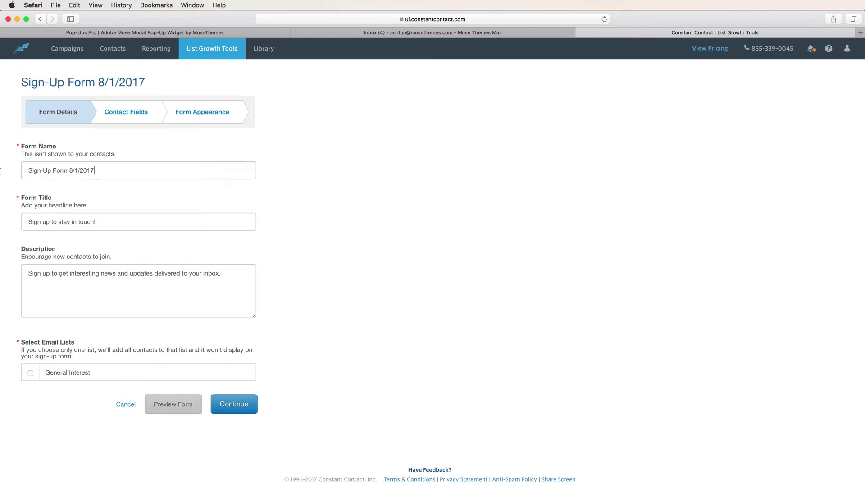
Name the form 'My Awesome Form', describe it 'Lots of updates coming...Stay Tuned!!', add General Interest list.
drag(96, 171, 12, 171)
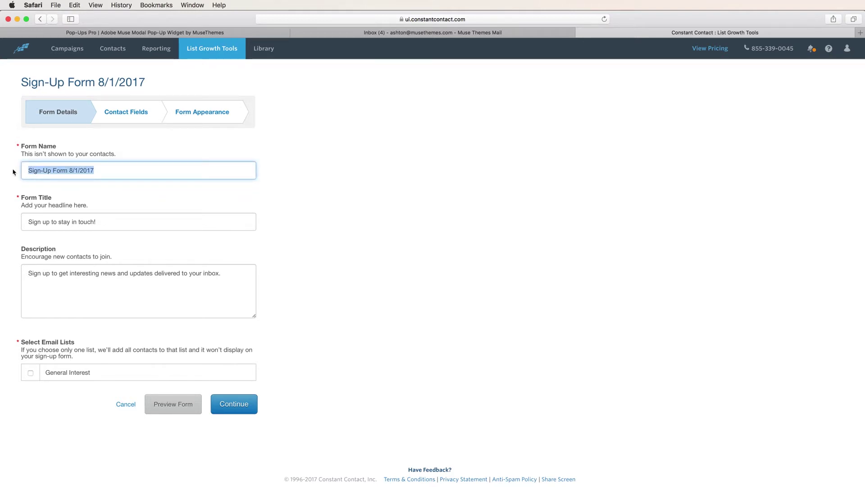
text(My )
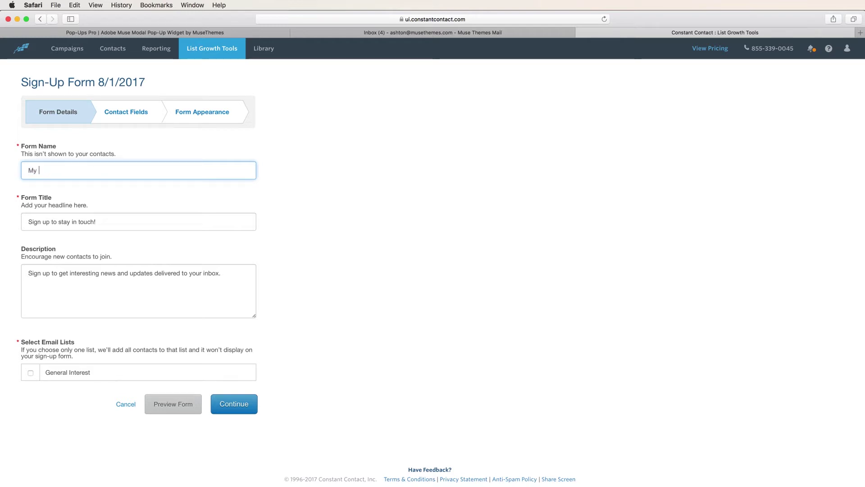
text(Awesome Form)
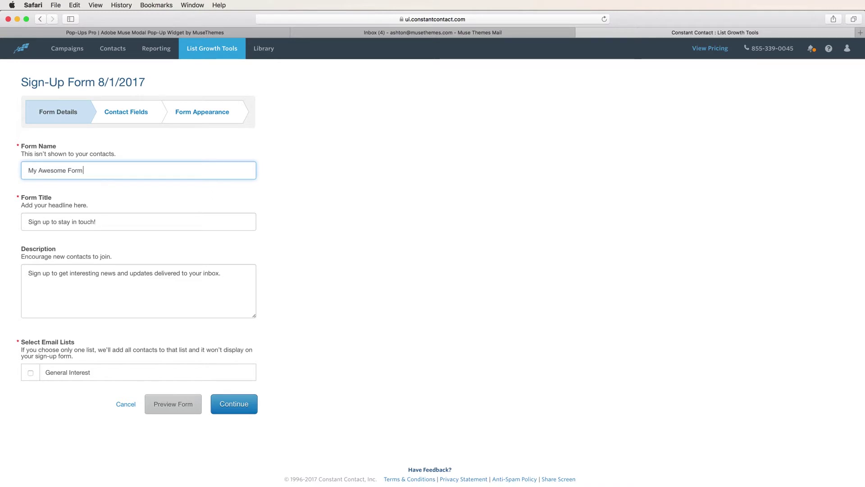
key(Tab)
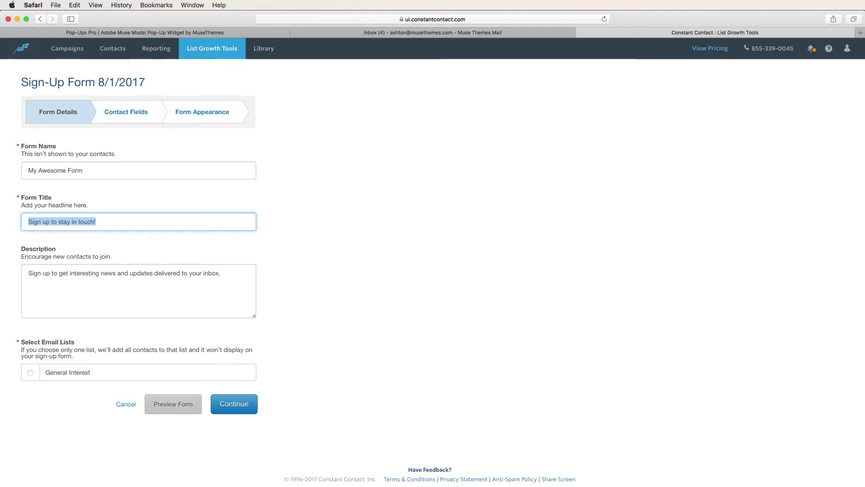
click(136, 293)
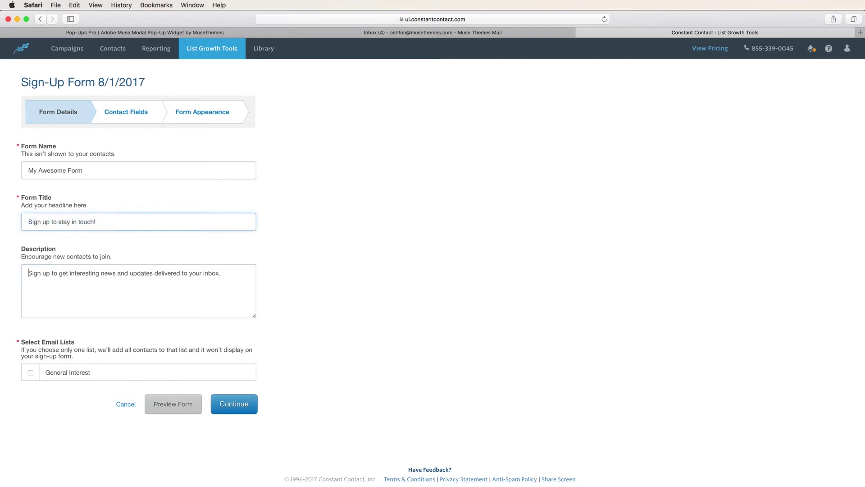
key(super+a)
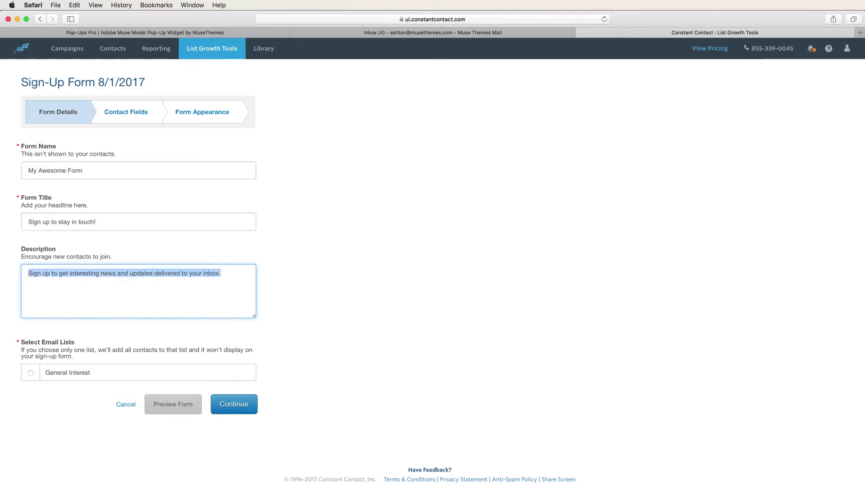
text(Lo)
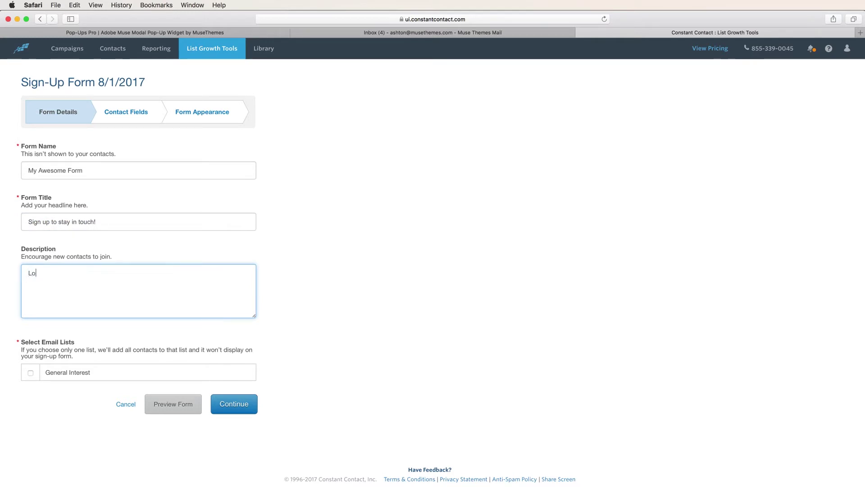
text(ts of updates coming.)
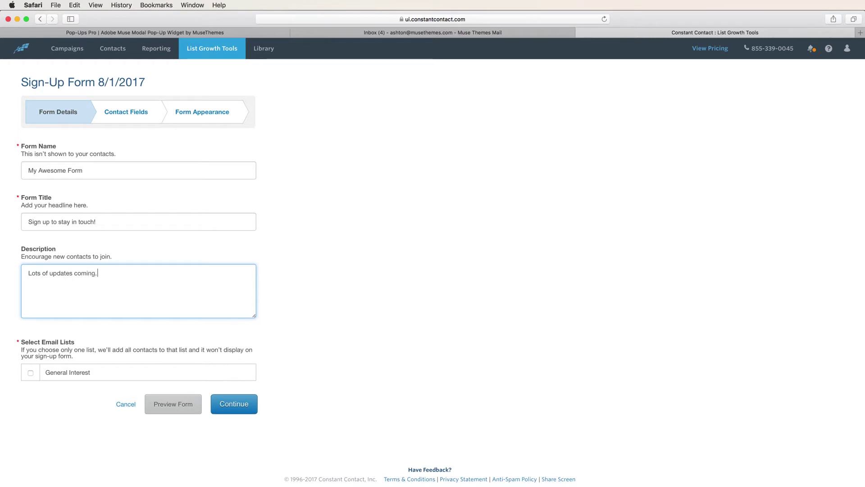
text(..Stay Tuned!!)
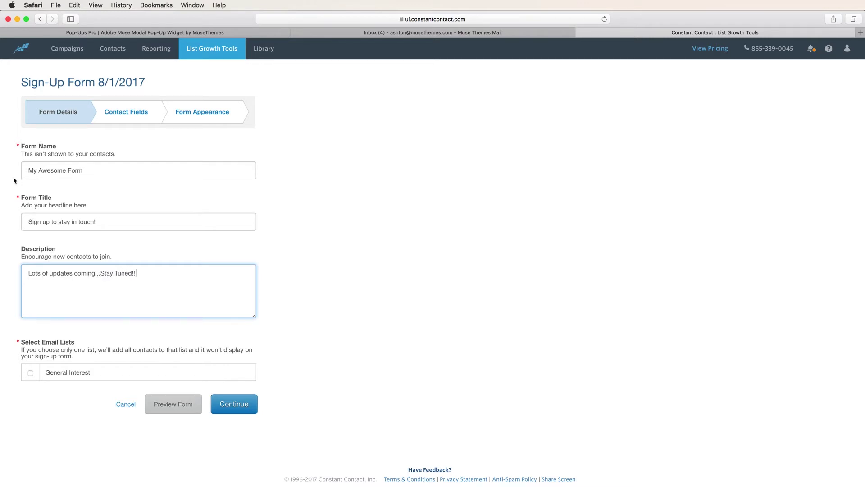
click(70, 415)
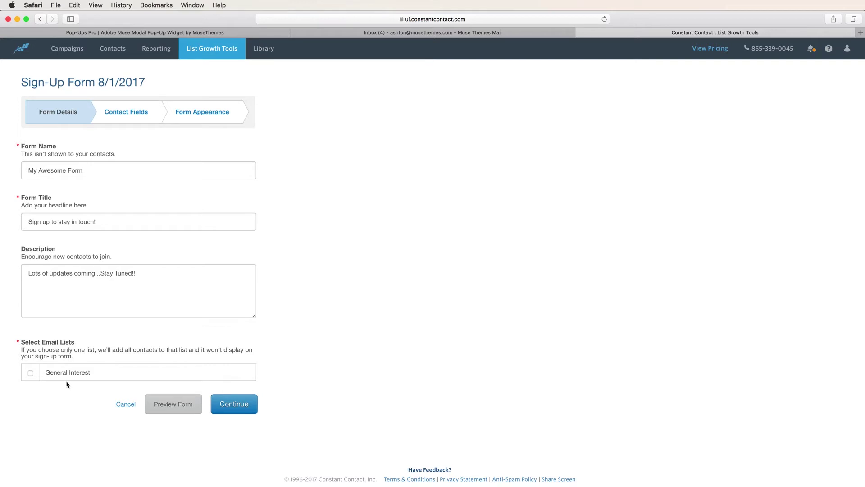
click(30, 373)
click(222, 404)
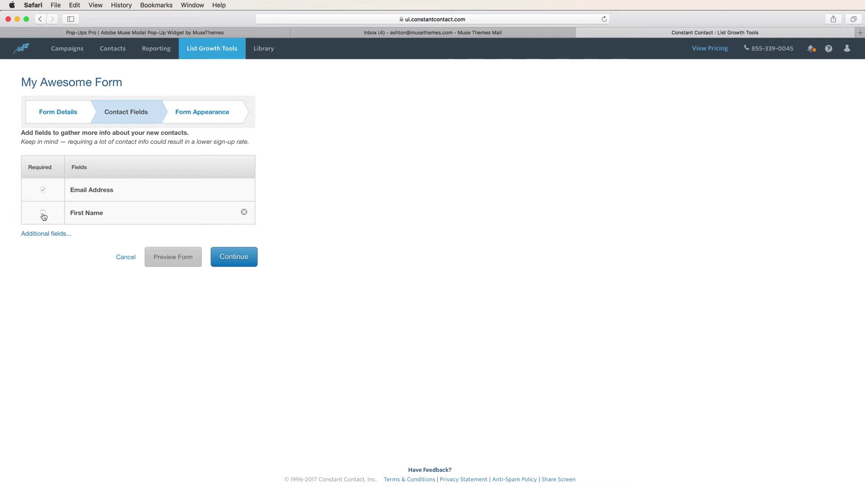
Keep the default contact fields, preview My Awesome Form, and finish it.
click(43, 234)
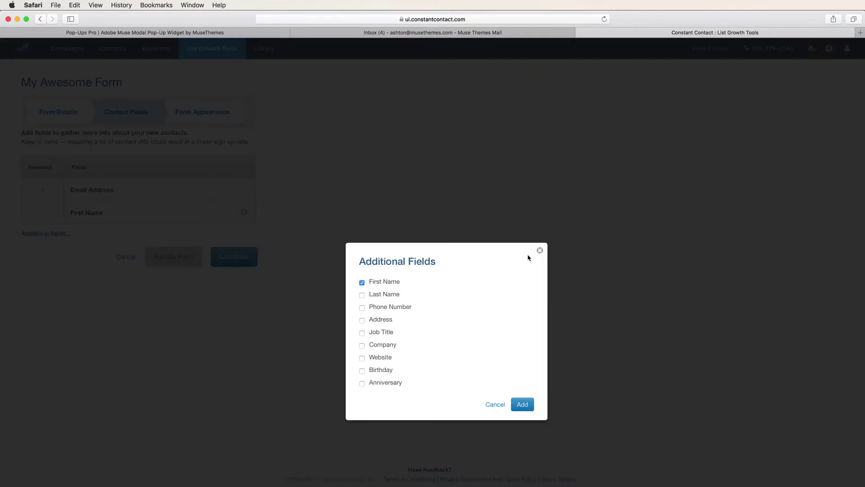
click(541, 253)
click(241, 261)
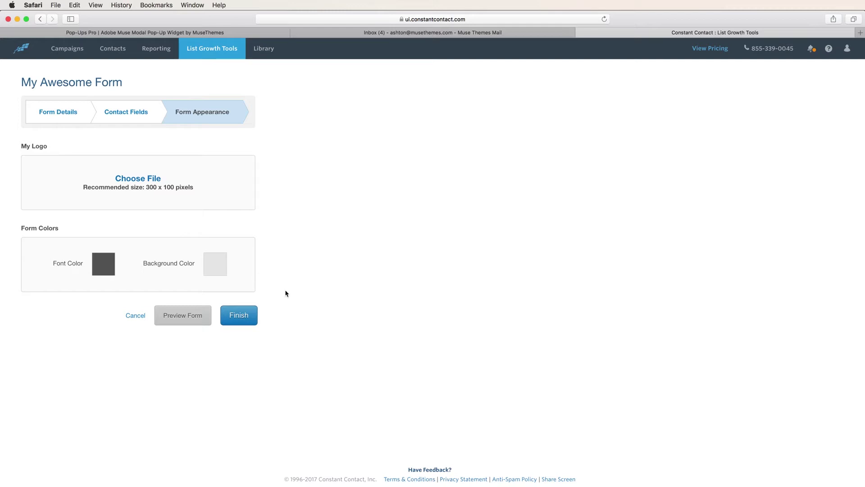
click(186, 323)
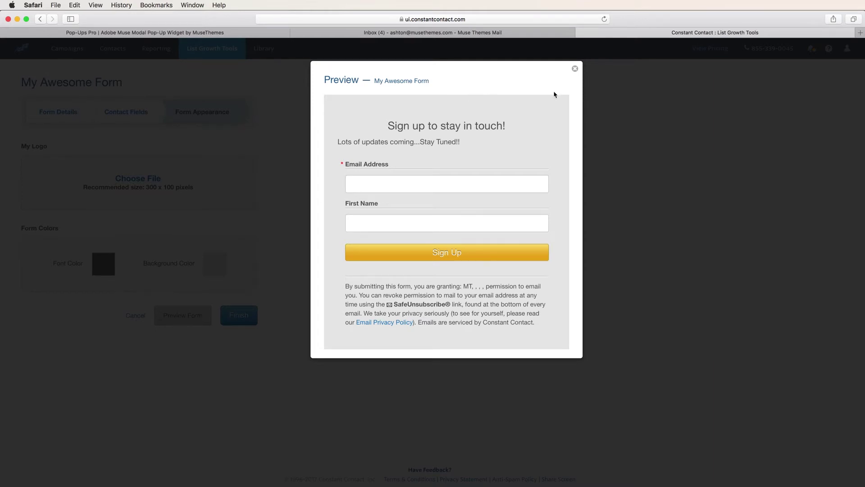
click(575, 69)
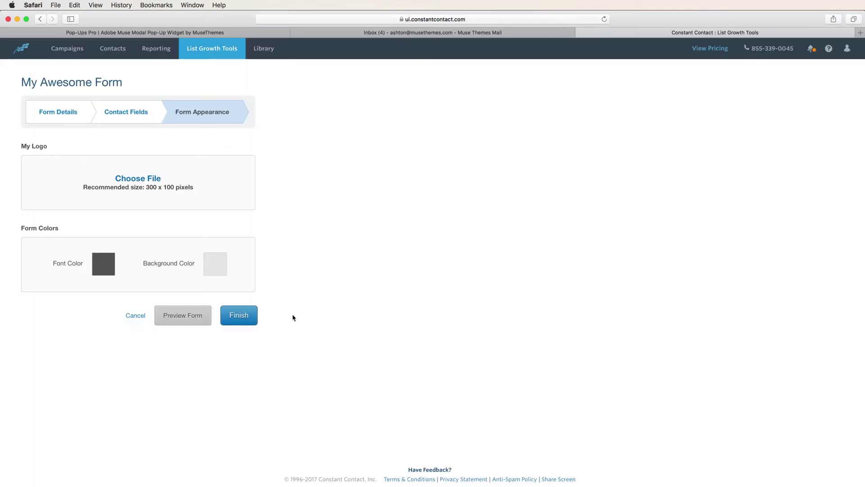
click(239, 317)
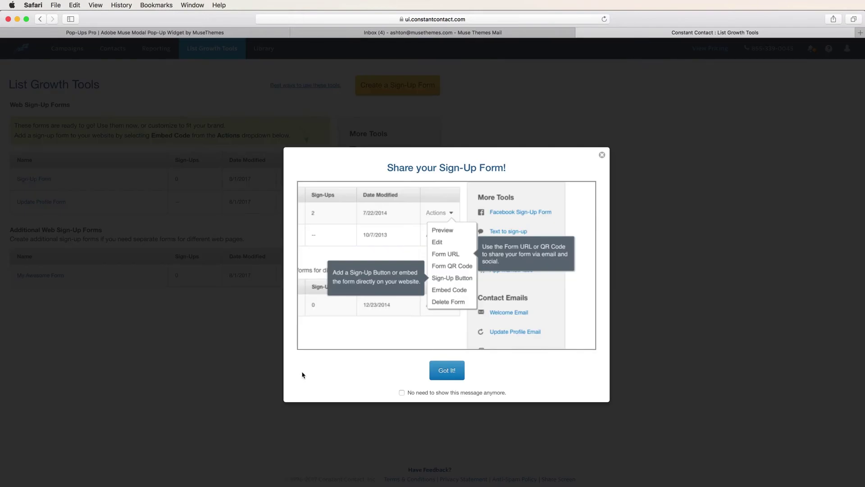
Copy My Awesome Form's embed code from its Actions menu and switch back to Muse.
click(446, 374)
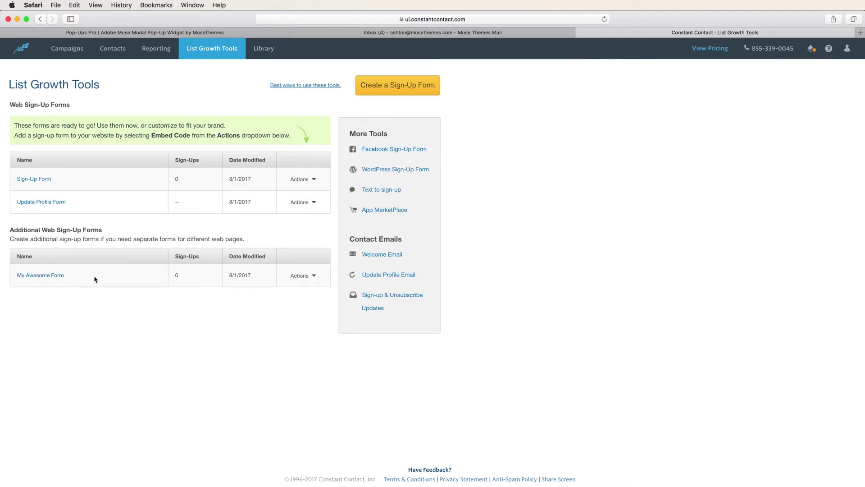
click(314, 278)
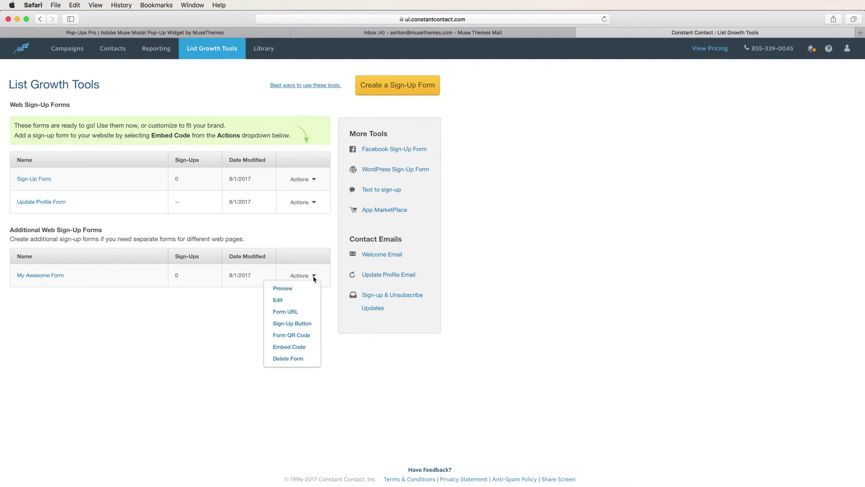
click(292, 347)
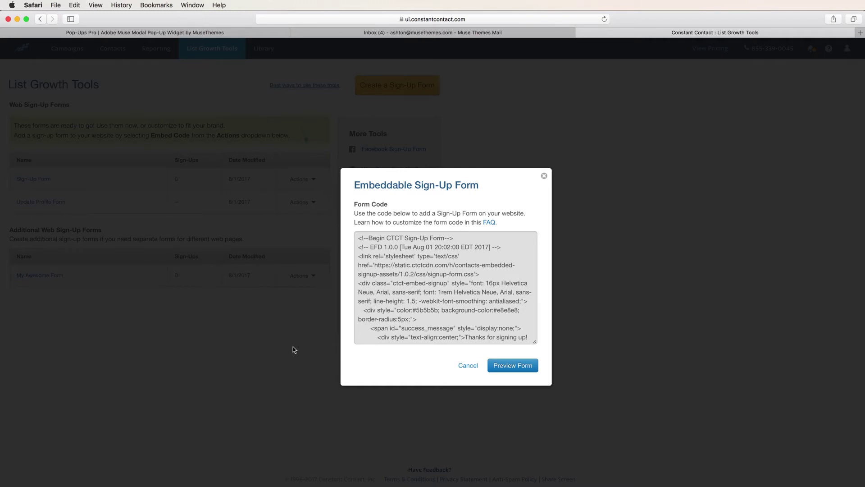
click(413, 324)
scroll(413, 324, down, 5)
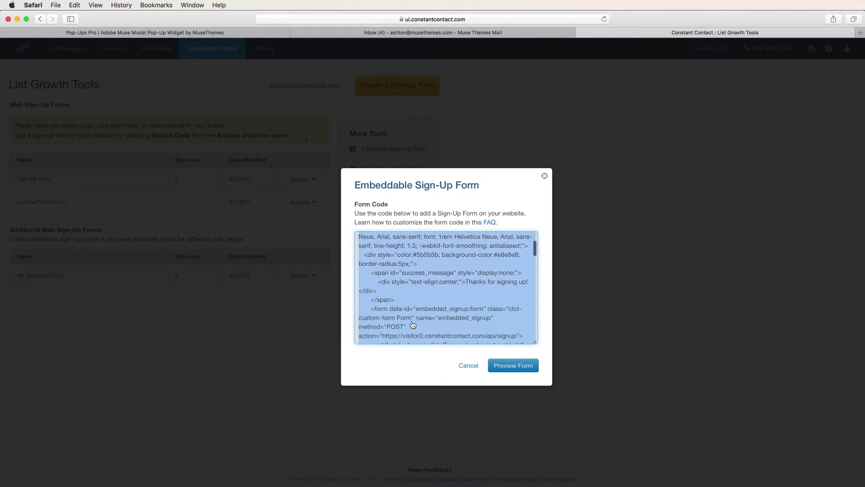
scroll(413, 325, up, 5)
key(super+c)
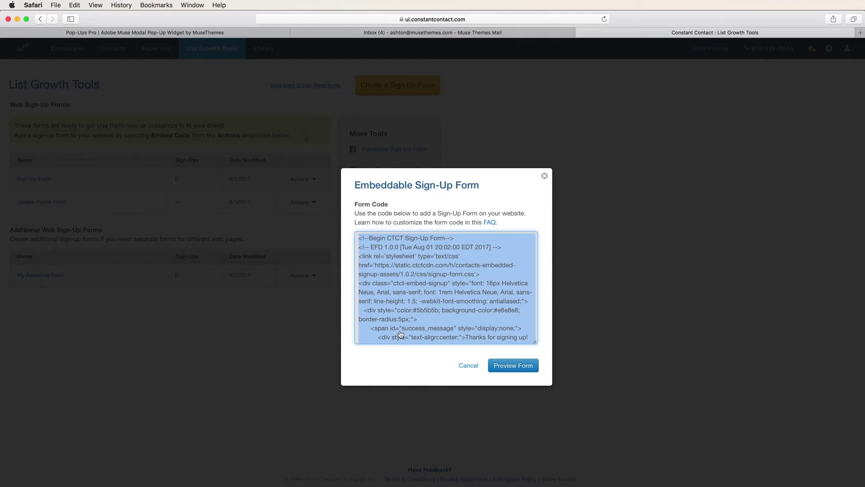
key(super+Tab)
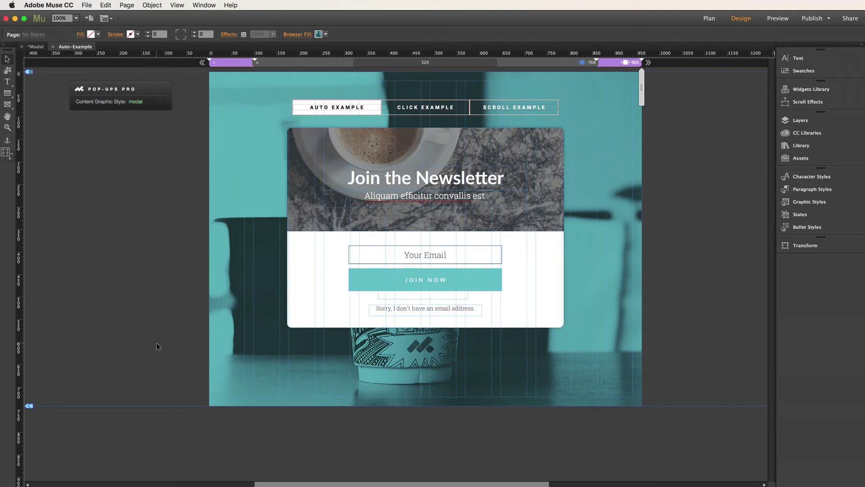
Insert the Constant Contact embed code as an HTML element and drag it off the pop-up.
click(158, 5)
click(174, 220)
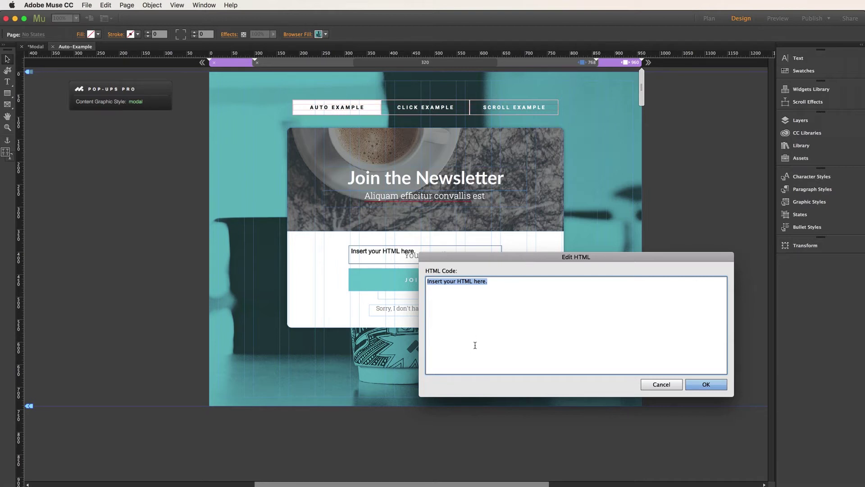
key(super+v)
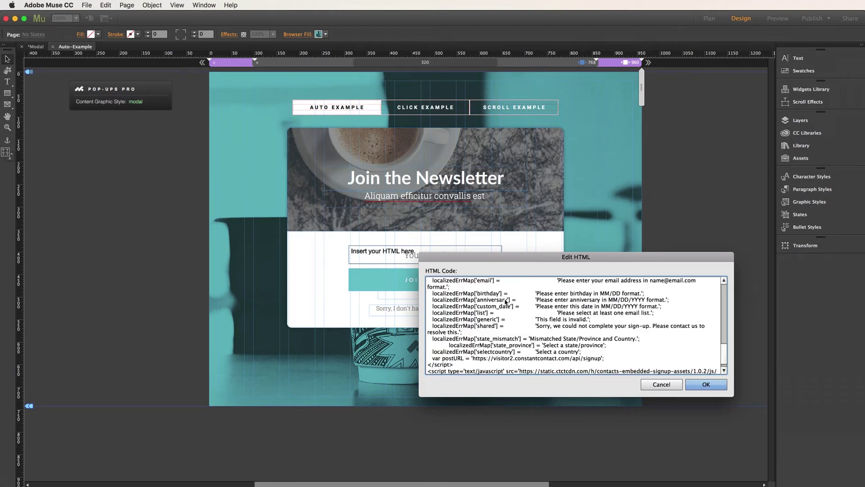
scroll(505, 301, up, 15)
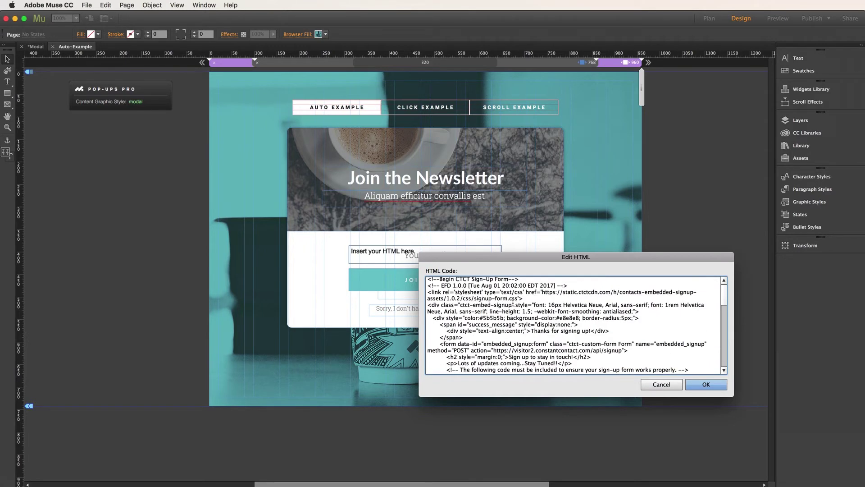
click(707, 384)
drag(359, 293, 332, 361)
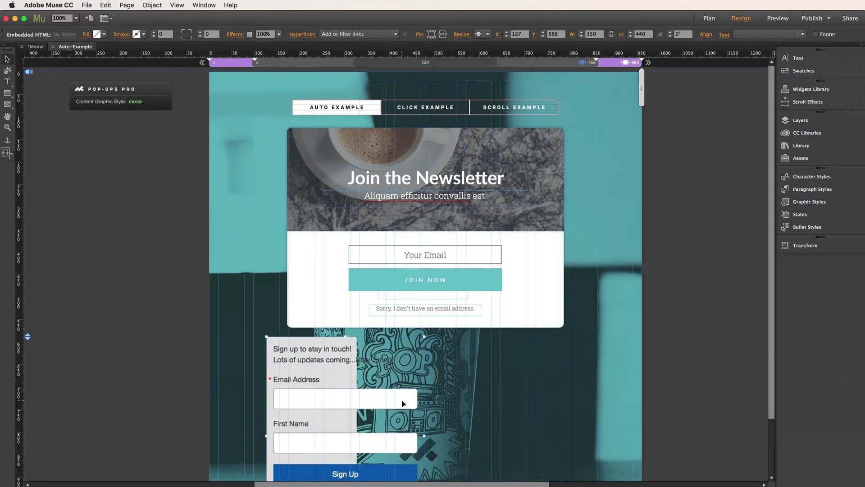
Position the embedded sign-up form below the newsletter pop-up and preview the page in Safari.
scroll(402, 399, down, 3)
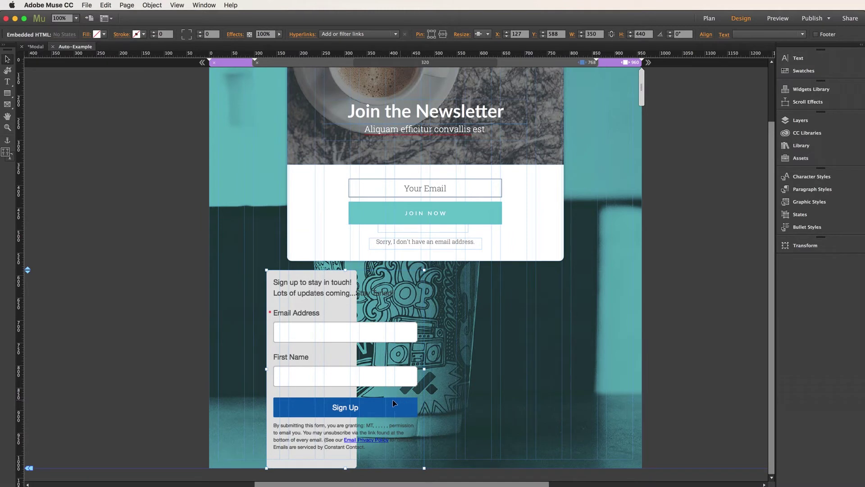
drag(323, 301, 379, 299)
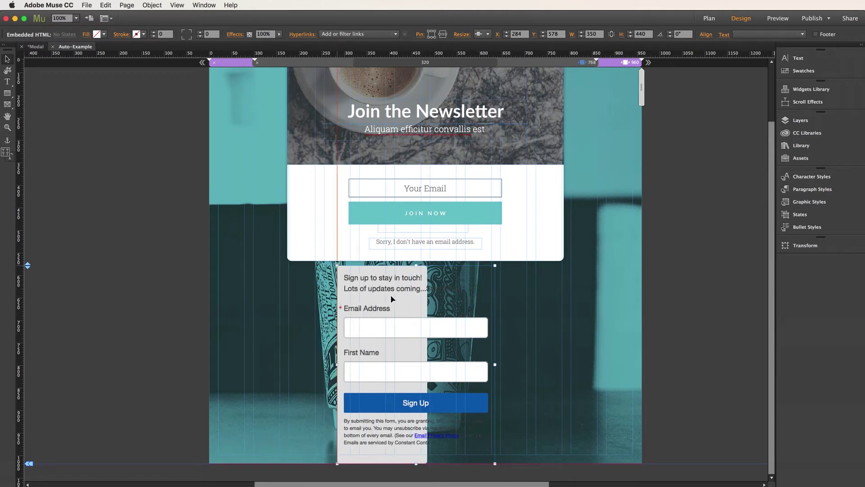
drag(378, 298, 403, 312)
click(122, 282)
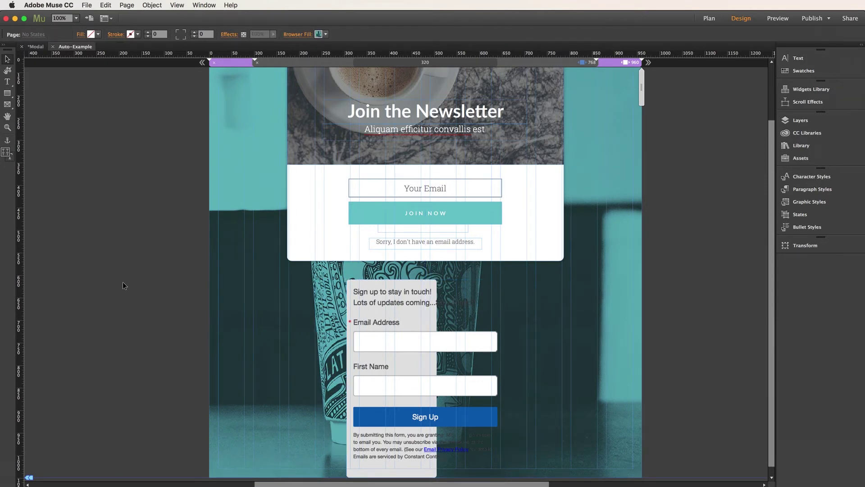
key(super+shift+e)
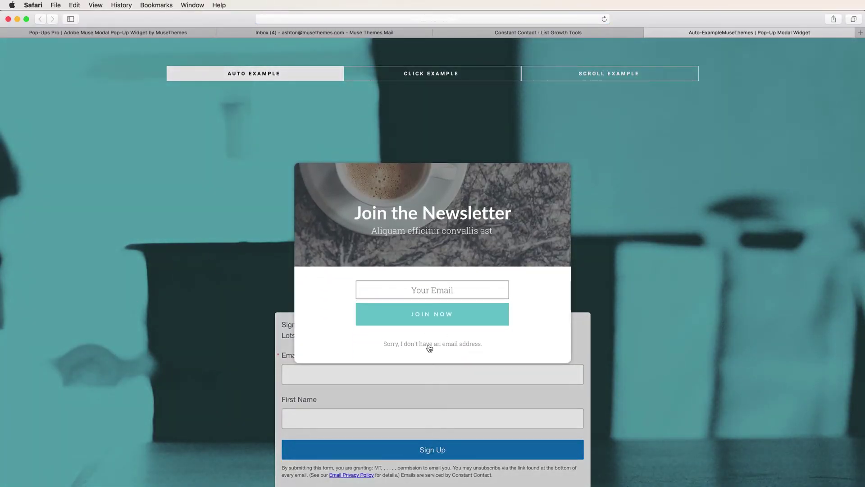
Dismiss the preview's newsletter pop-up and test the Email Address and First Name fields.
click(429, 344)
scroll(185, 340, down, 1)
click(289, 351)
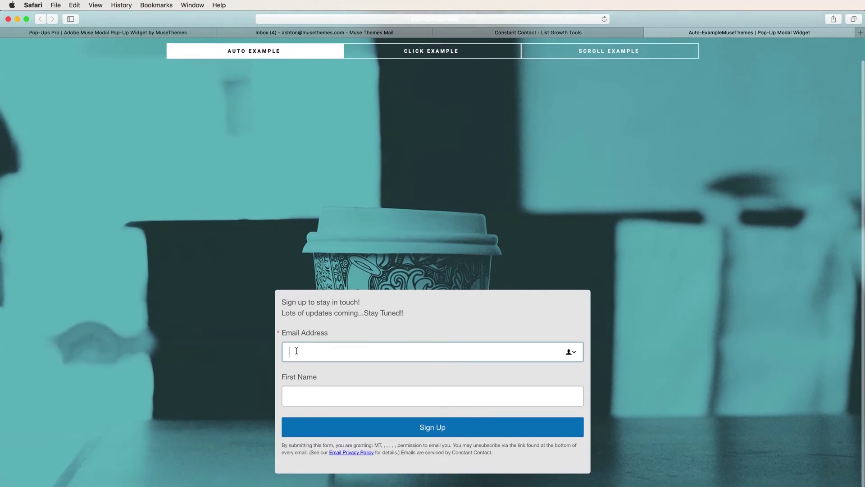
click(299, 392)
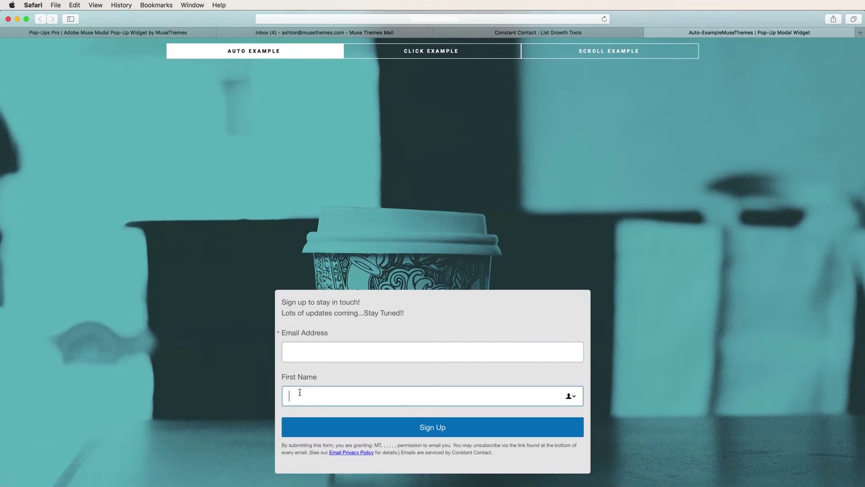
scroll(300, 392, up, 2)
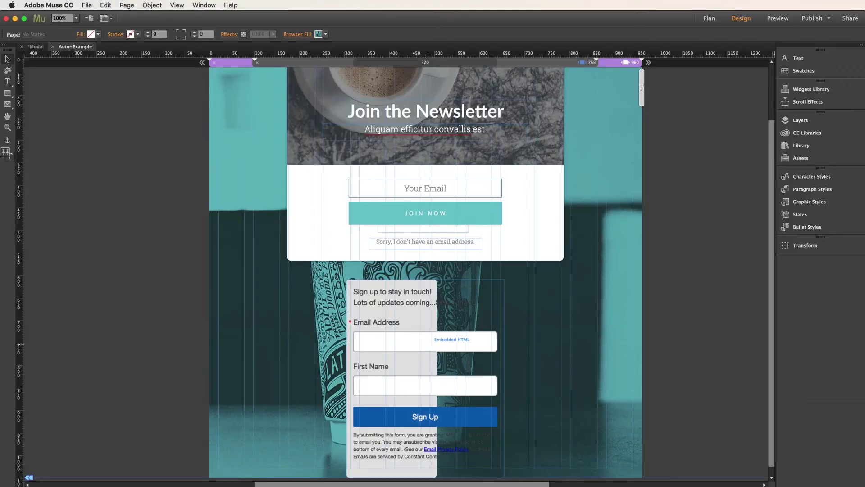
Delete the Your Email and JOIN NOW form from the Join the Newsletter pop-up.
scroll(269, 455, up, 1)
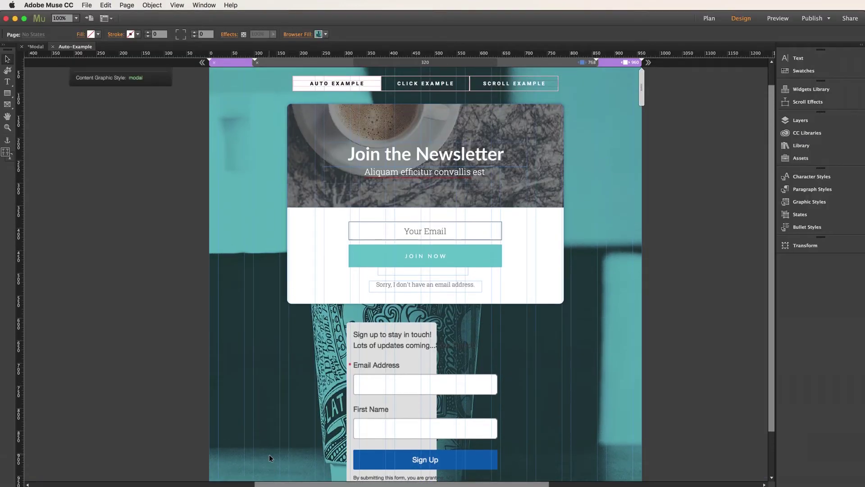
click(439, 232)
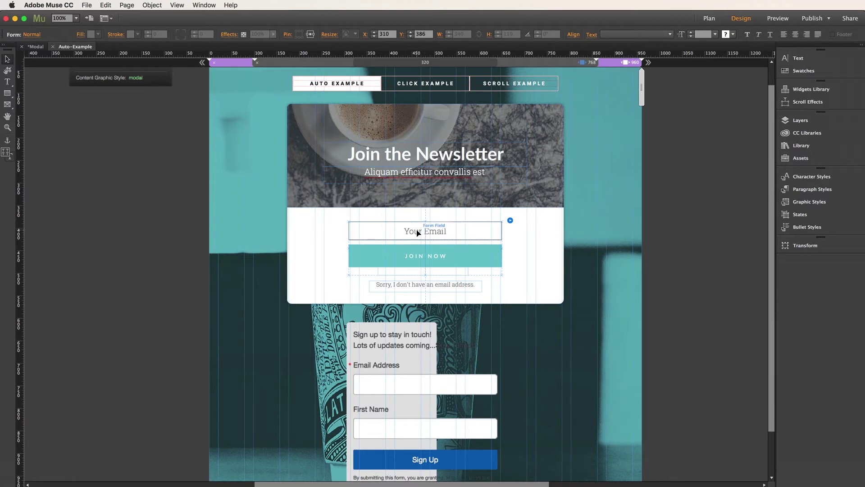
click(465, 245)
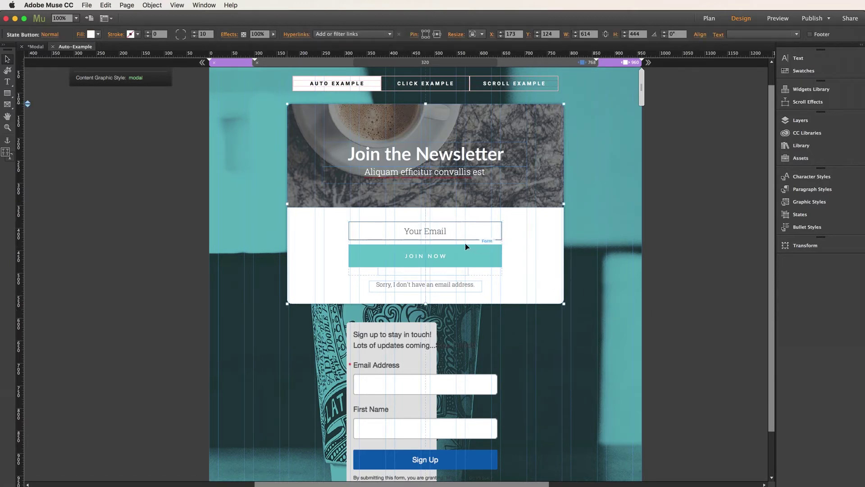
click(426, 229)
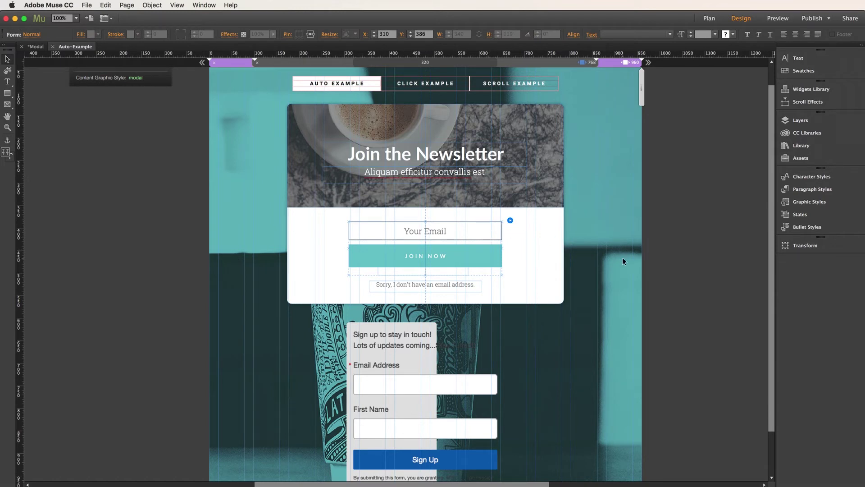
key(Delete)
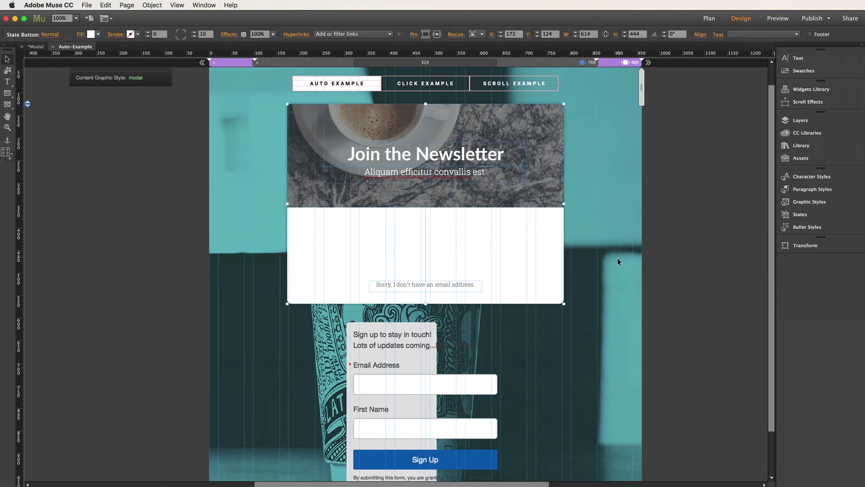
Drag the embedded sign-up form up over the newsletter modal and nudge the modal slightly.
click(404, 344)
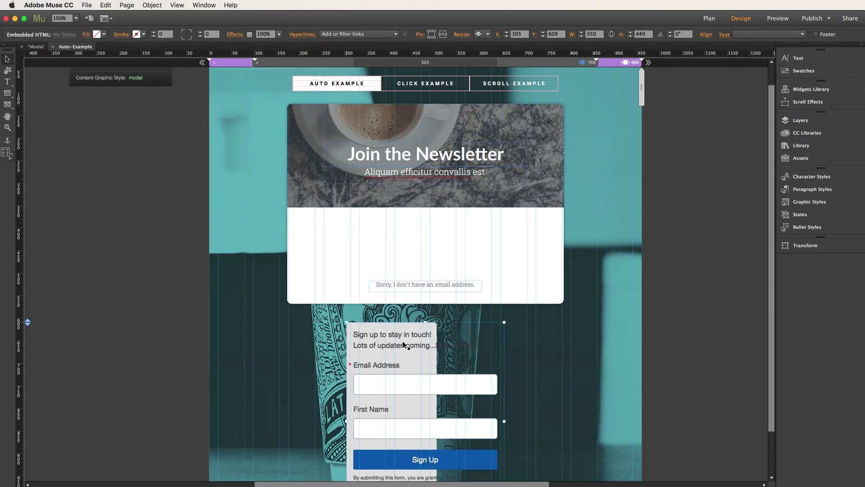
drag(403, 345, 402, 284)
drag(401, 212, 407, 137)
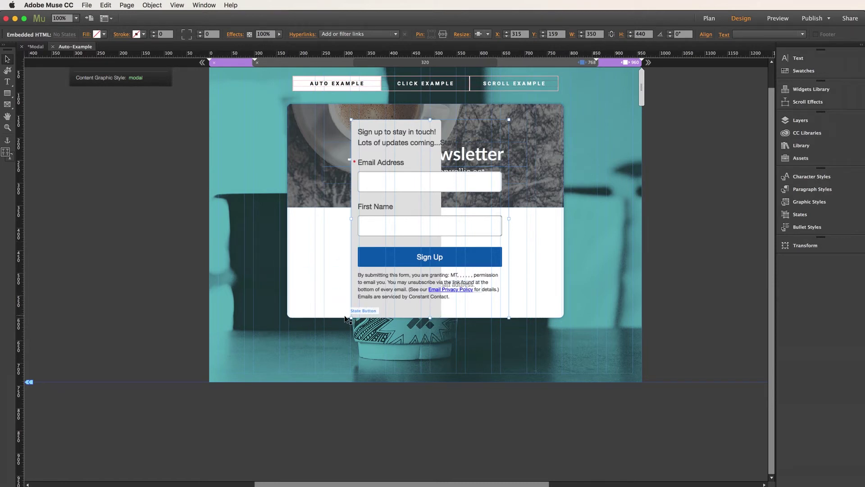
click(186, 288)
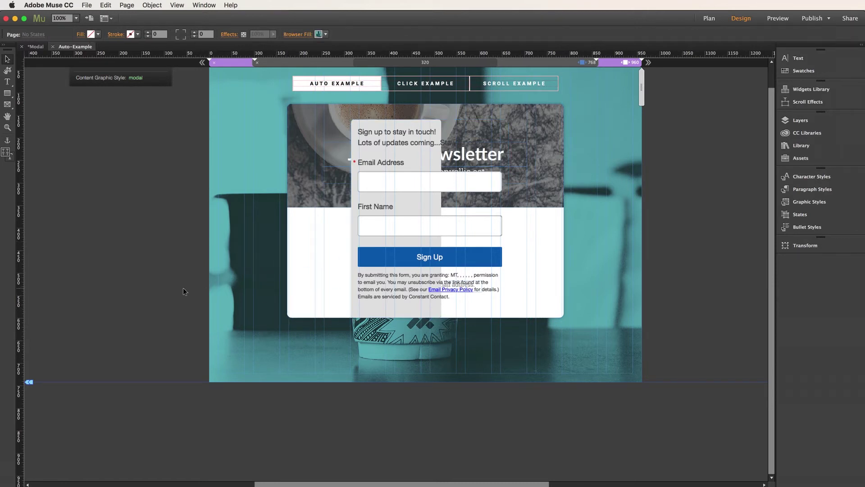
click(300, 183)
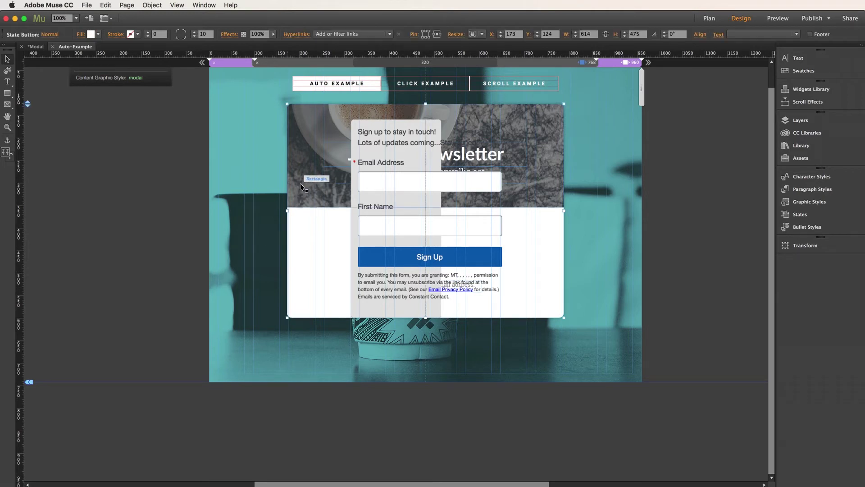
mouse_move(300, 180)
mouse_down()
mouse_move(297, 193)
mouse_move(296, 177)
mouse_up()
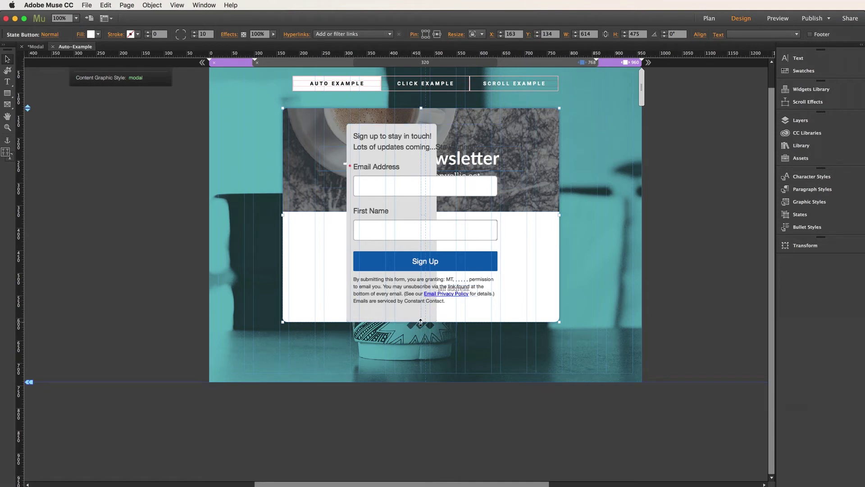
Change the embedded sign-up form's Resize setting in the control bar.
click(412, 207)
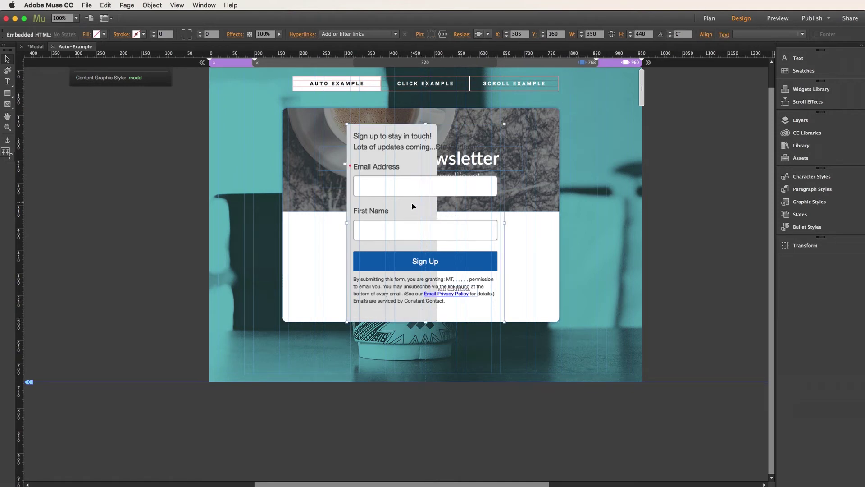
click(486, 35)
click(498, 44)
click(315, 267)
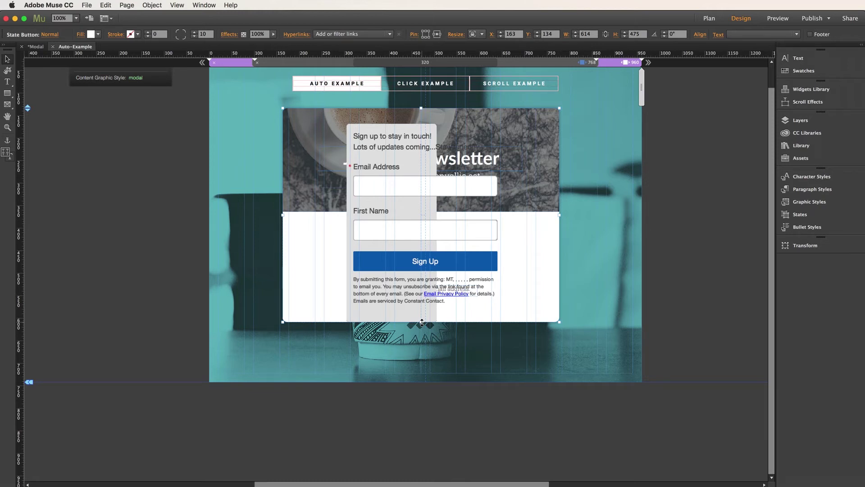
Stretch the modal taller, center the form under its header, and move the 'Sorry' line below it.
drag(422, 322, 422, 421)
click(407, 221)
drag(403, 230, 382, 236)
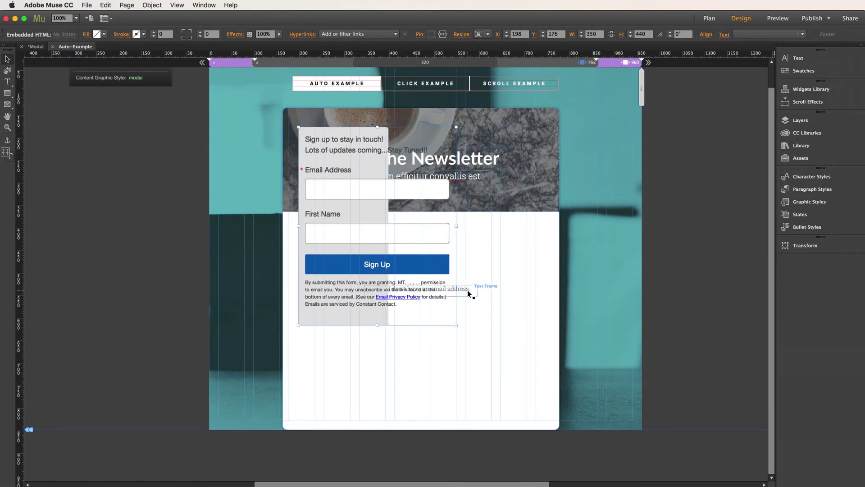
drag(467, 291, 472, 415)
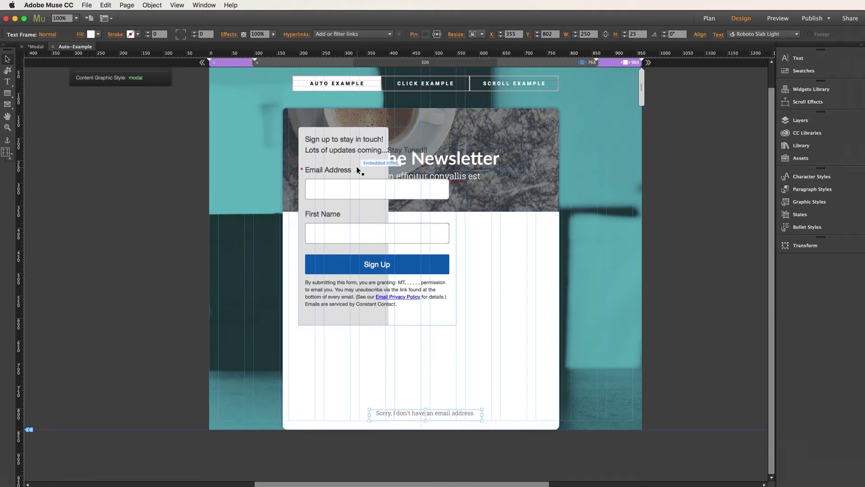
drag(358, 168, 405, 247)
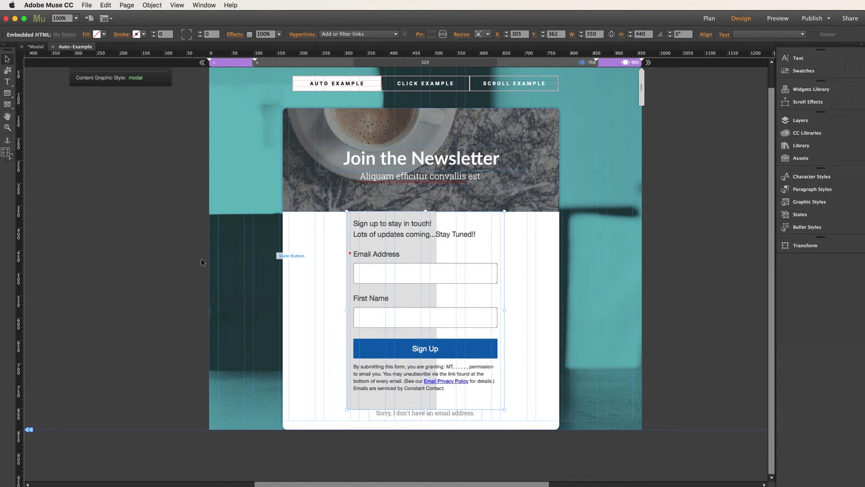
click(183, 262)
Preview the page in Safari, try the Email Address and First Name fields, then return to Muse.
key(super+shift+e)
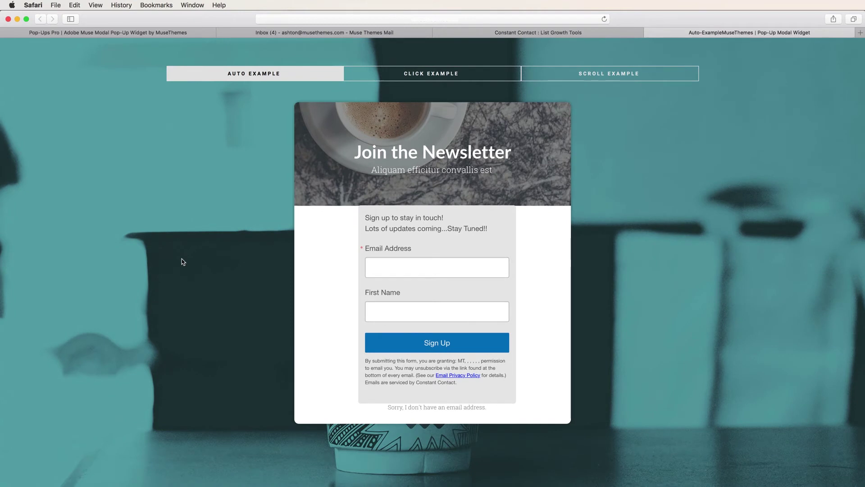
click(422, 272)
click(418, 308)
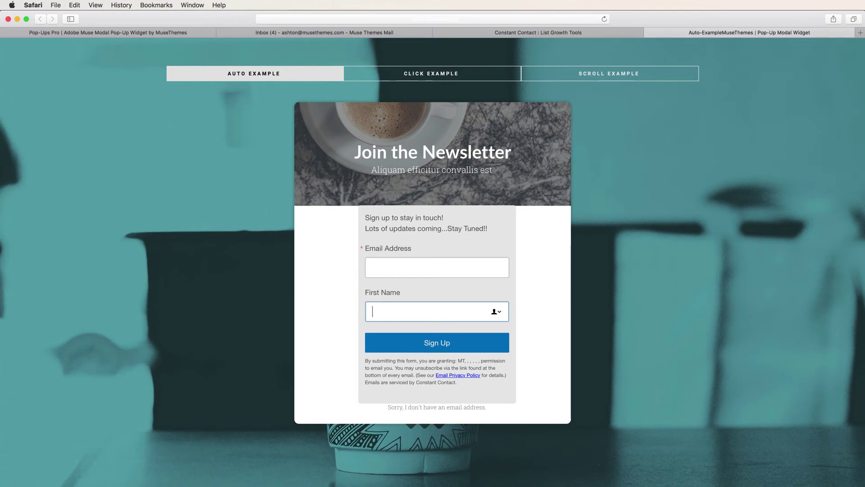
key(super+Tab)
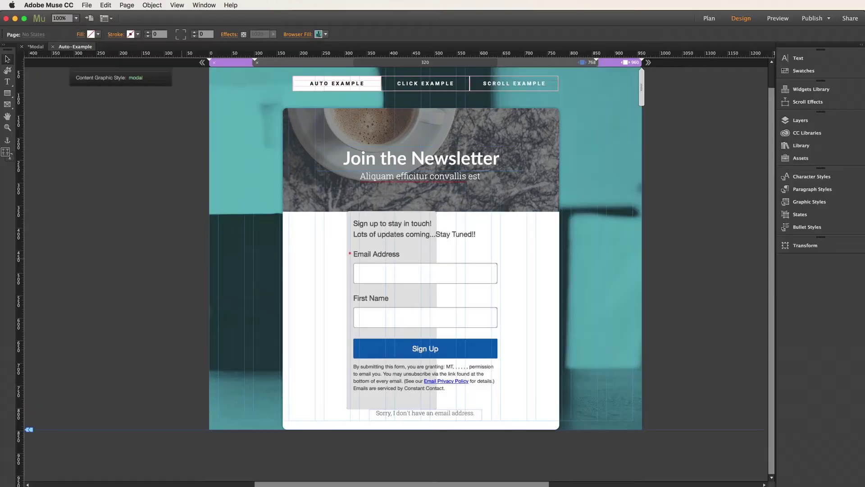
Go to mailchimp.com in a new Safari tab.
key(super+Tab)
key(super+t)
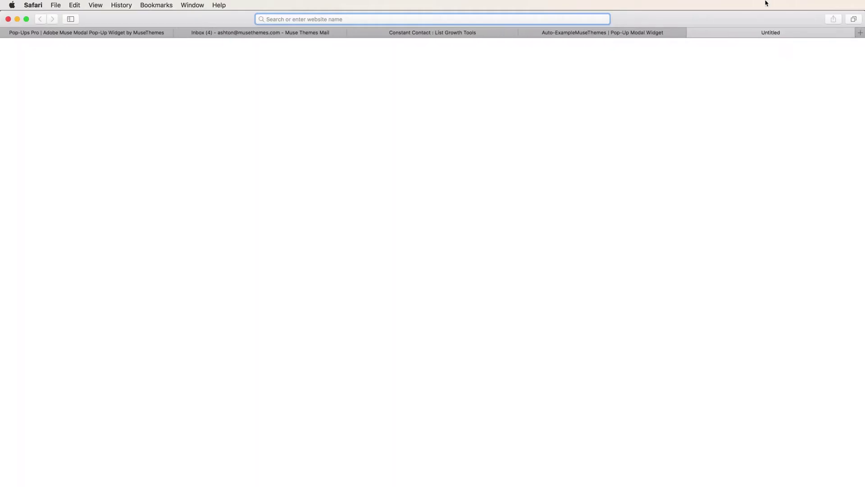
text(mailchimp.)
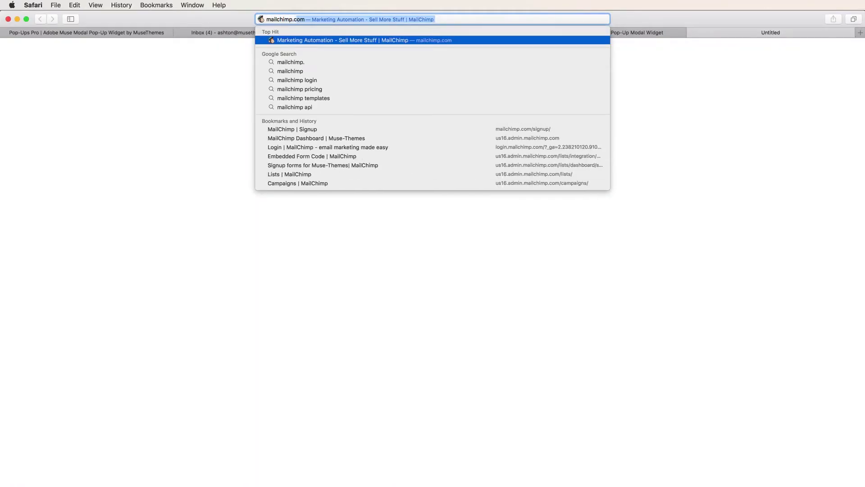
key(Return)
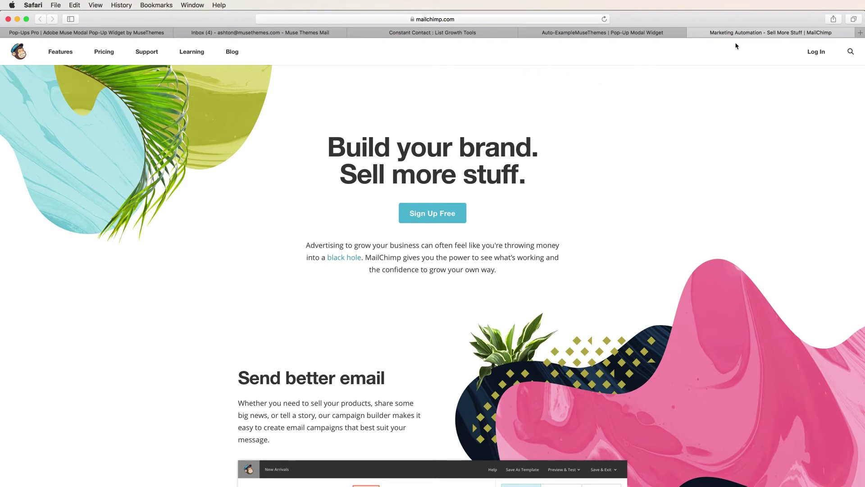
Log in to MailChimp with the account email and password.
click(809, 52)
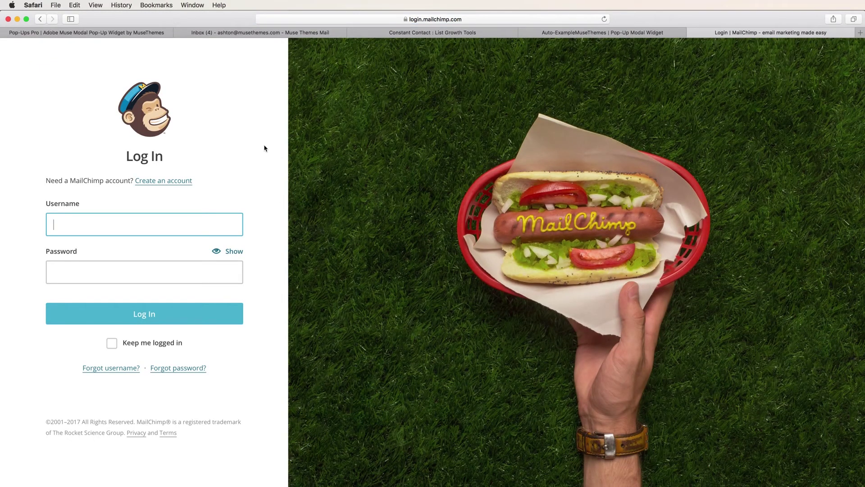
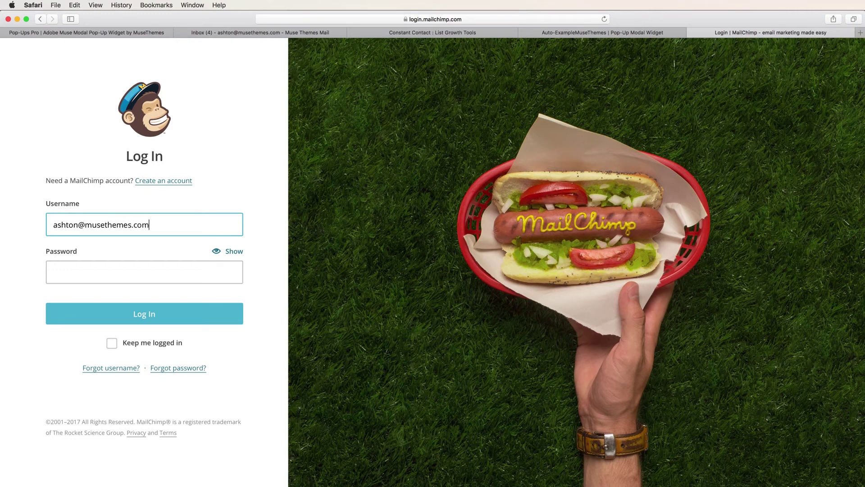
key(Tab)
text(•••••••••••)
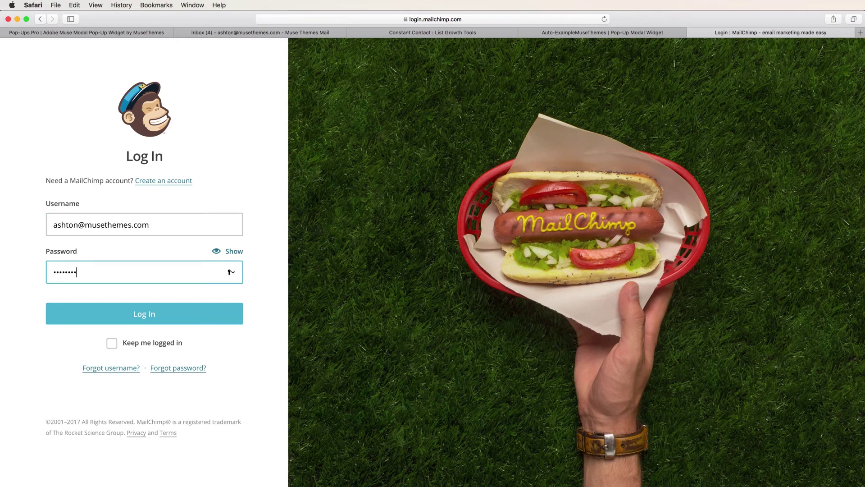
key(Return)
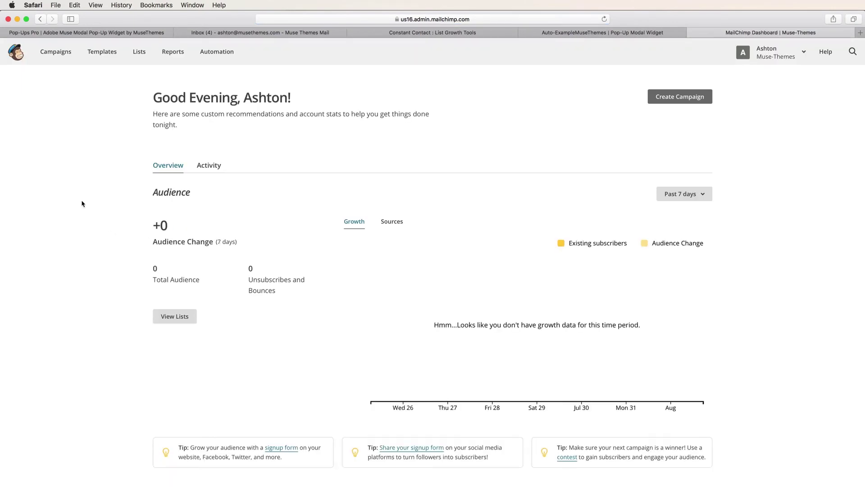
Open the embedded signup forms page for the Muse-Themes list.
click(143, 53)
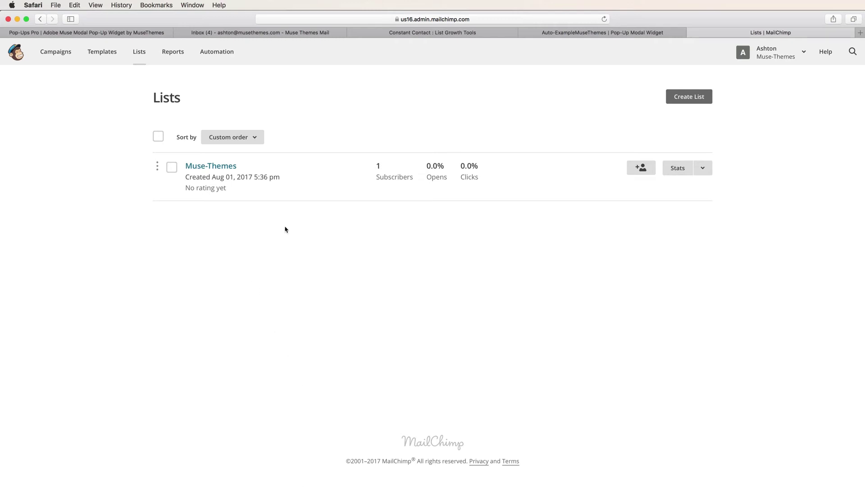
click(704, 169)
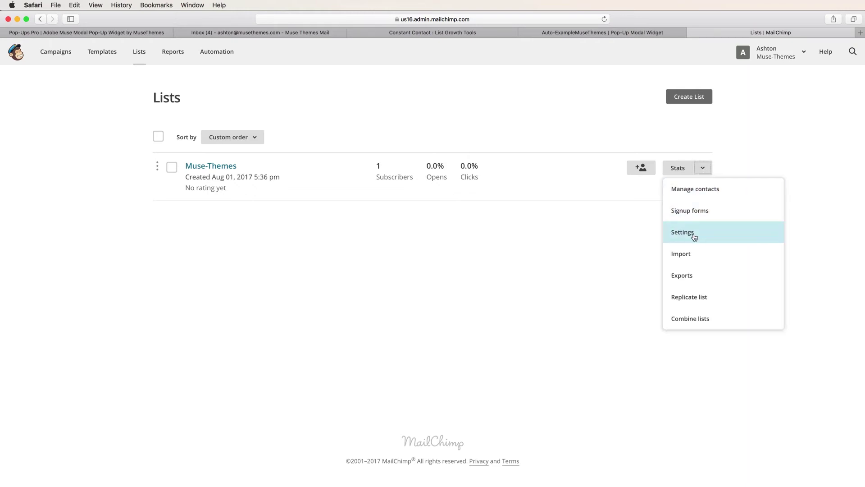
click(697, 215)
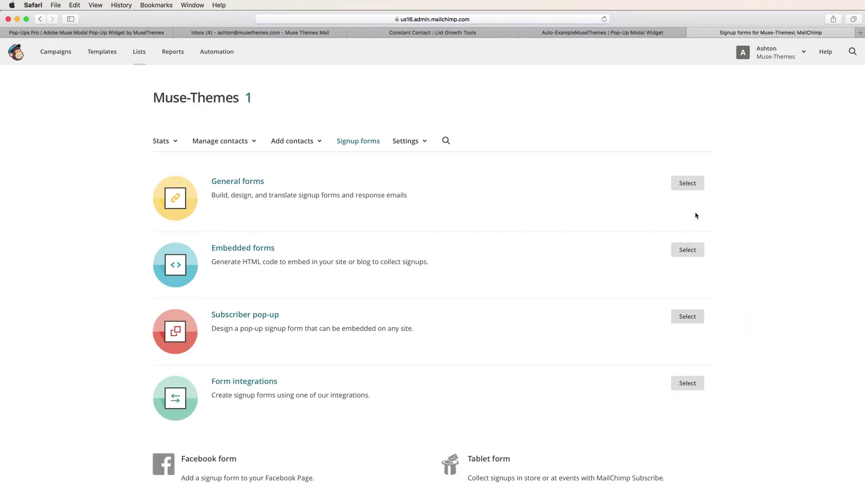
click(686, 255)
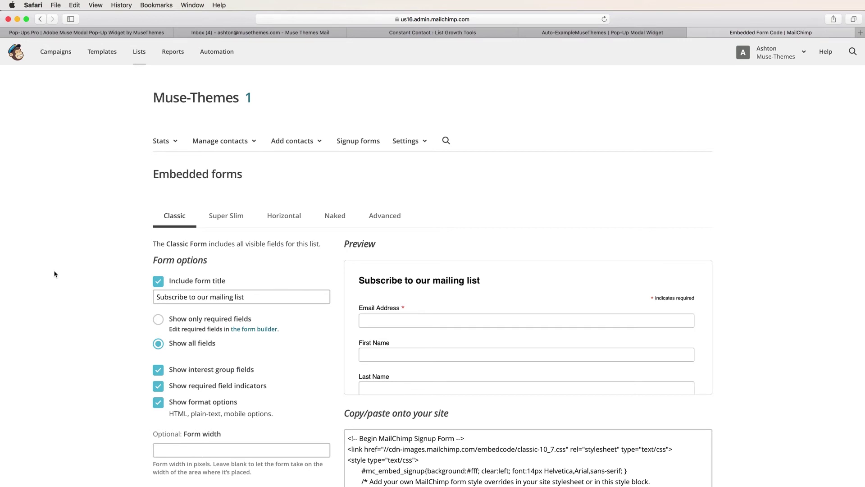
scroll(56, 273, down, 2)
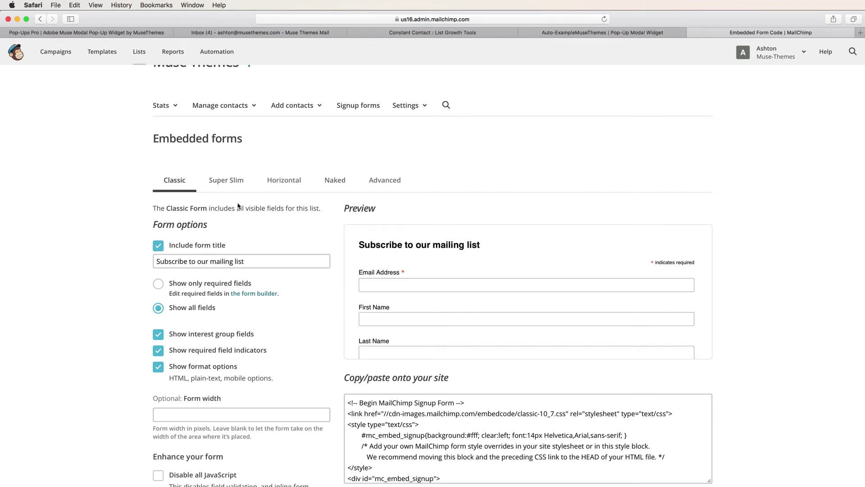
Switch to the Super Slim form variant and copy its entire embed code.
click(387, 184)
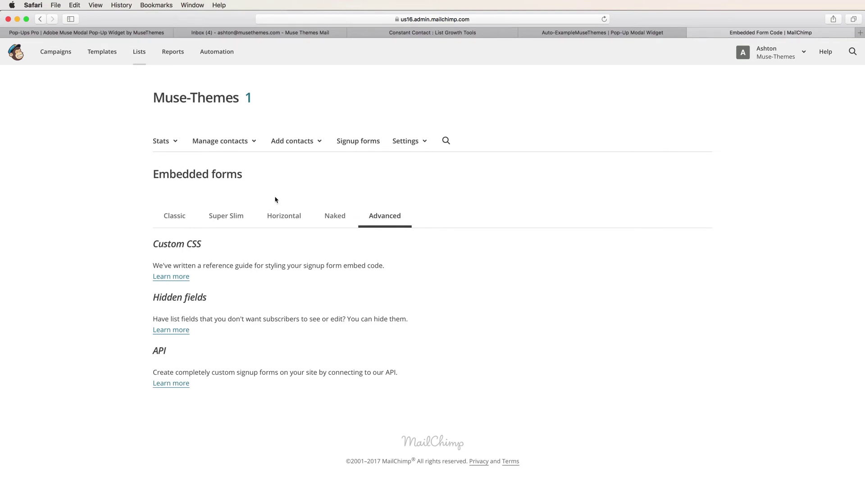
click(224, 218)
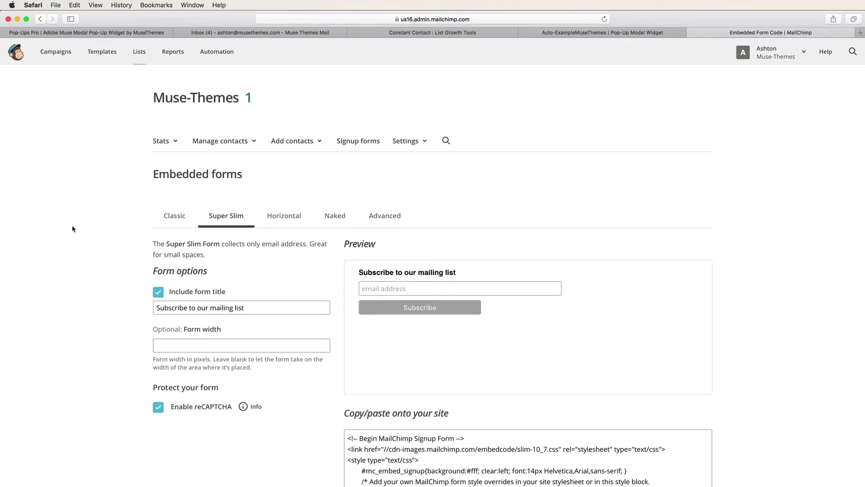
scroll(73, 228, down, 1)
scroll(73, 227, down, 3)
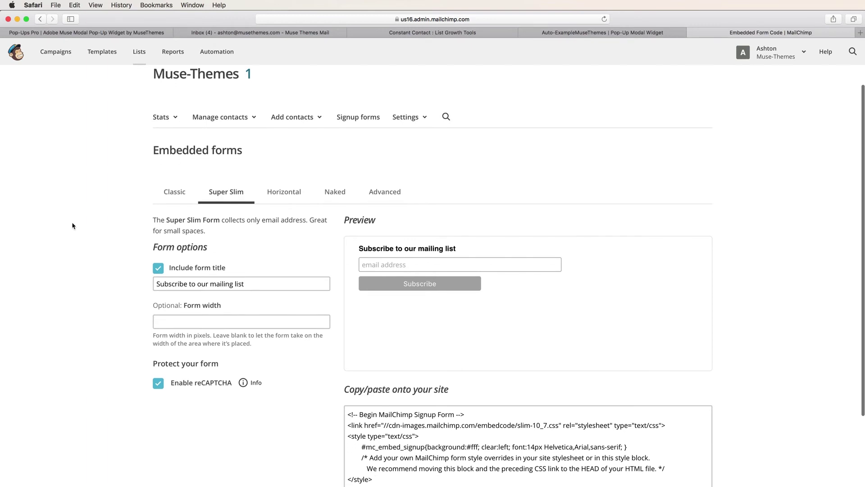
scroll(72, 223, down, 2)
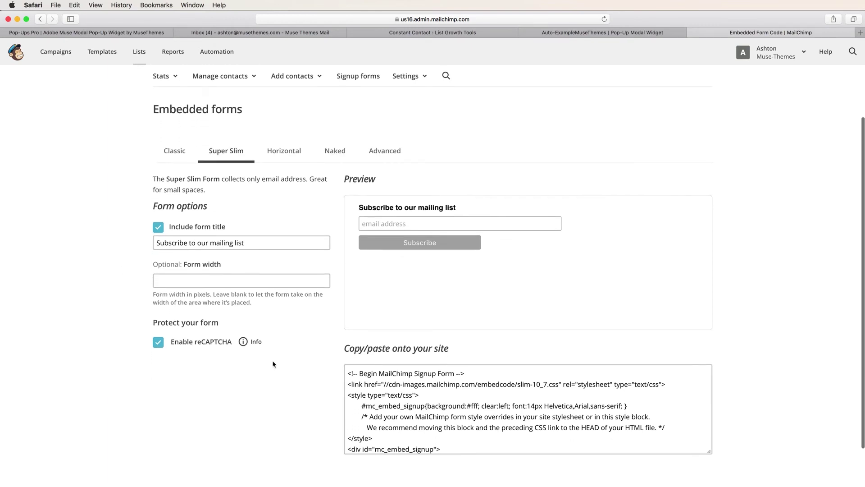
click(414, 425)
scroll(414, 424, down, 1)
key(super+c)
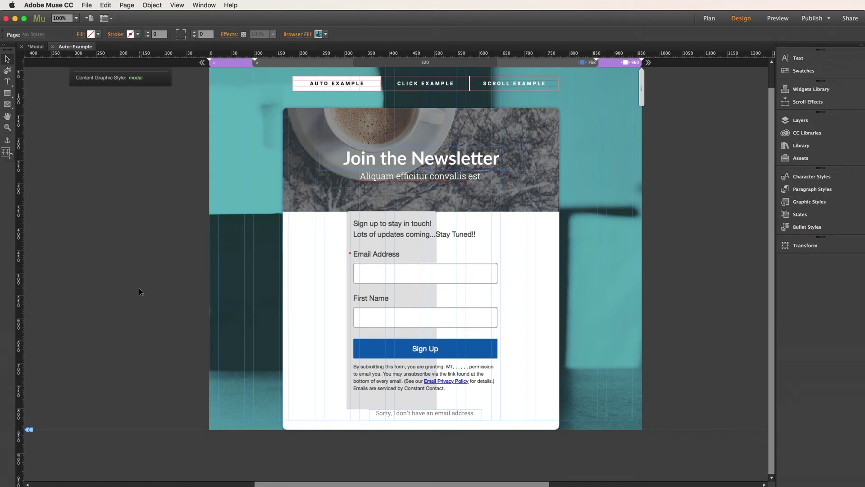
Paste the MailChimp form beside the page and delete the old sign-up form from the panel.
key(super+v)
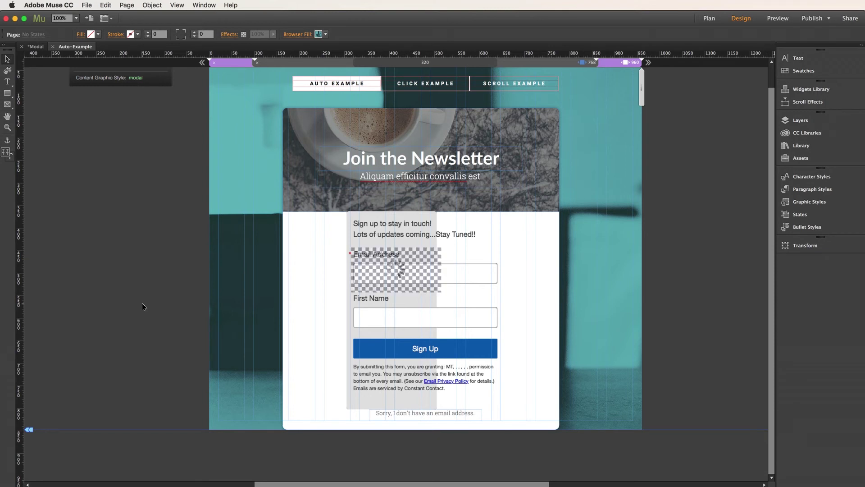
drag(389, 271, 157, 293)
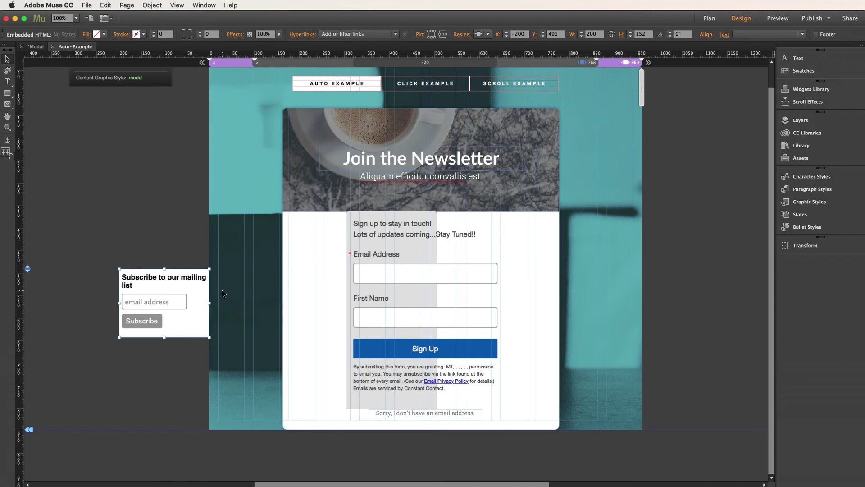
click(393, 256)
click(394, 256)
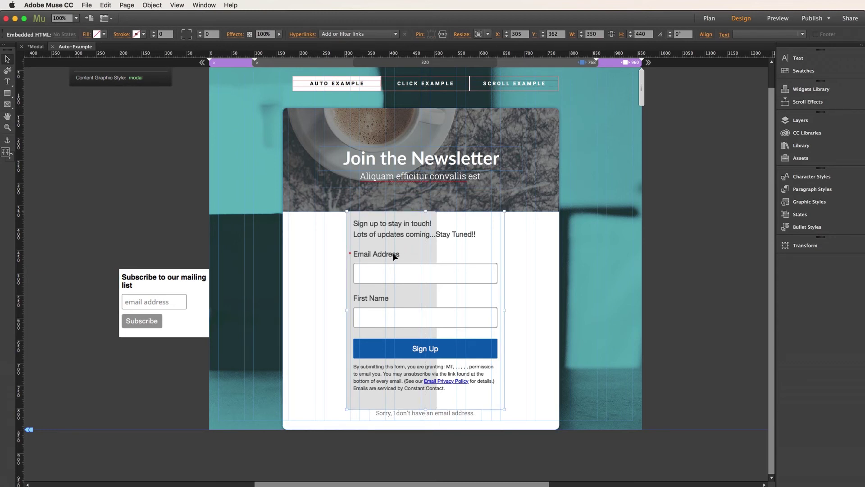
key(Delete)
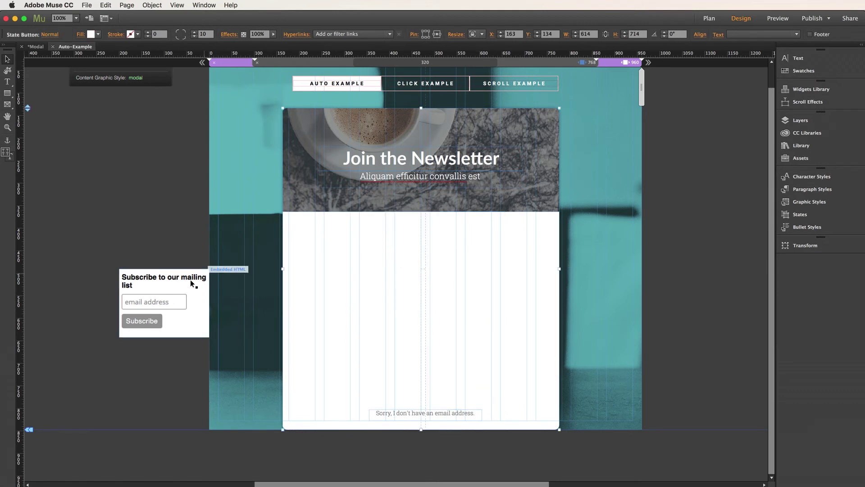
Place the MailChimp subscribe form inside the white newsletter panel.
click(153, 283)
drag(144, 285, 186, 276)
drag(257, 251, 360, 241)
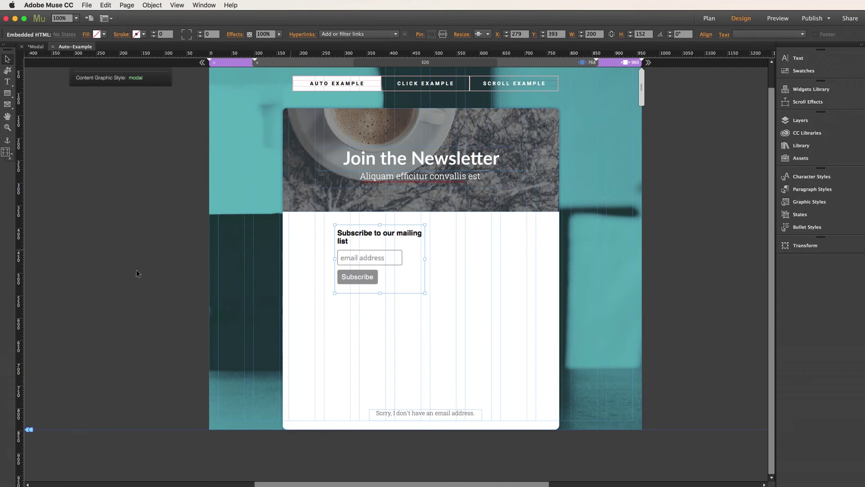
click(124, 271)
scroll(128, 270, up, 3)
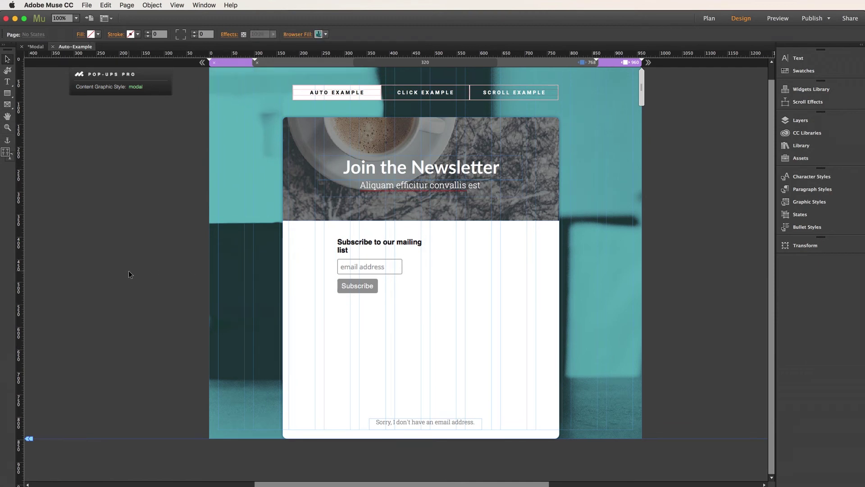
click(367, 277)
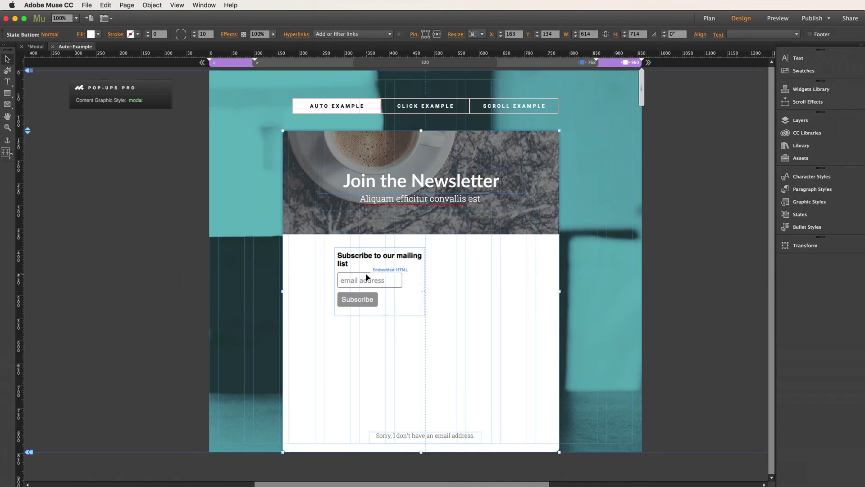
Move the no-email text under the form, shorten the panel, and widen and center the form.
drag(431, 436, 434, 320)
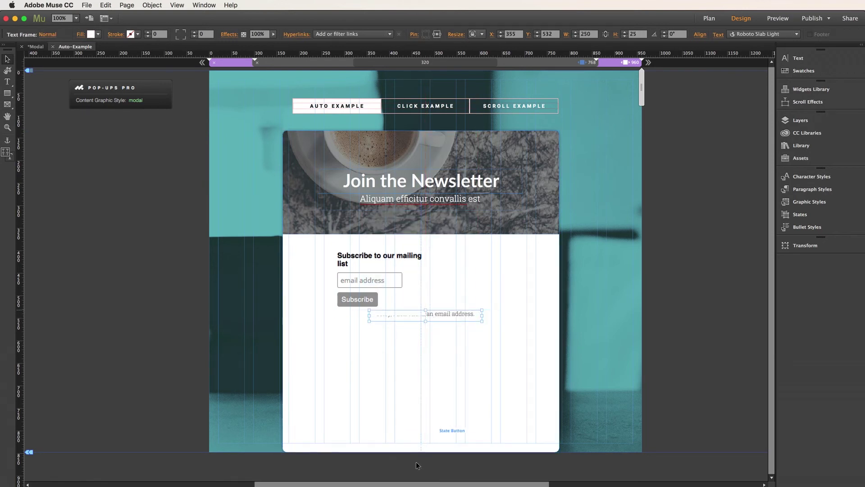
click(425, 446)
drag(419, 451, 418, 333)
click(380, 277)
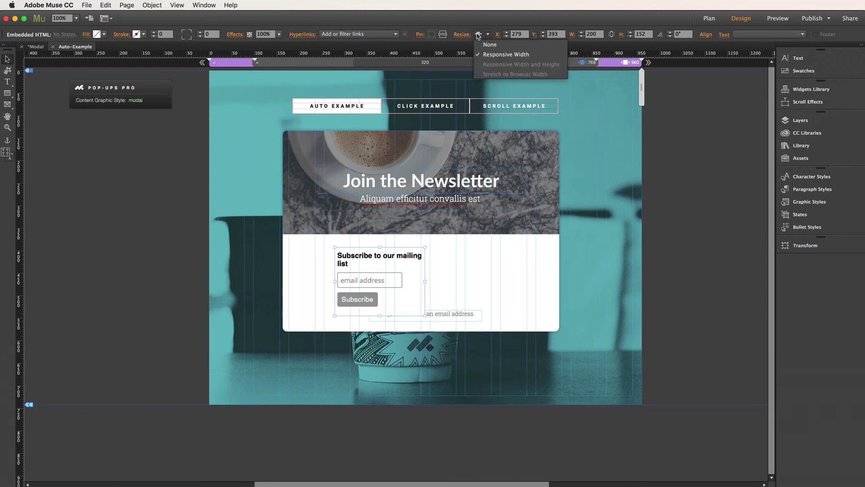
drag(425, 281, 447, 280)
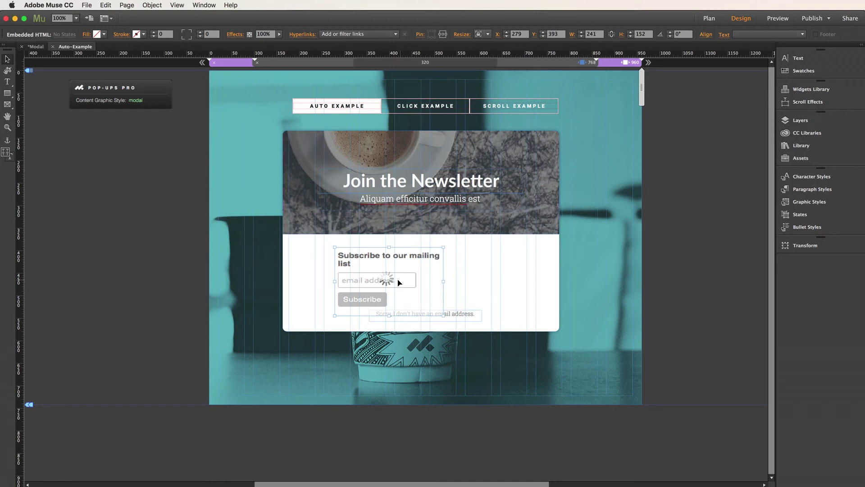
drag(391, 279, 429, 274)
click(652, 296)
Preview the page in the browser, then open the Click Example page from Plan view.
key(super+shift+e)
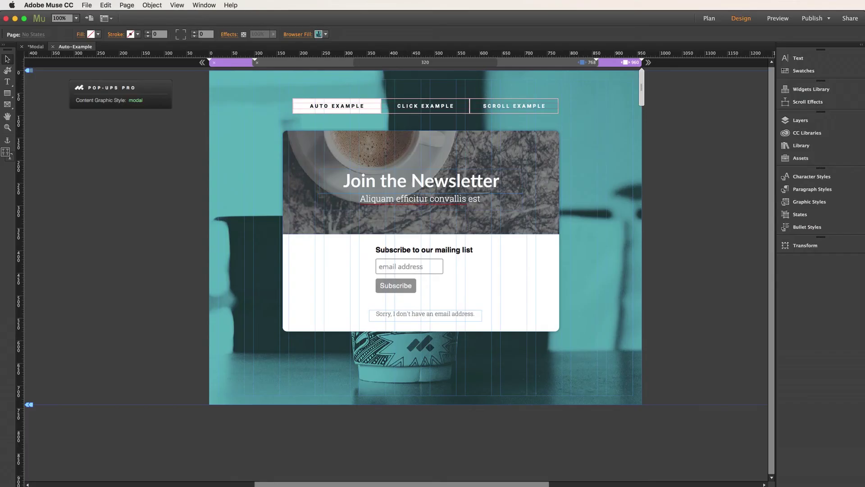
click(709, 18)
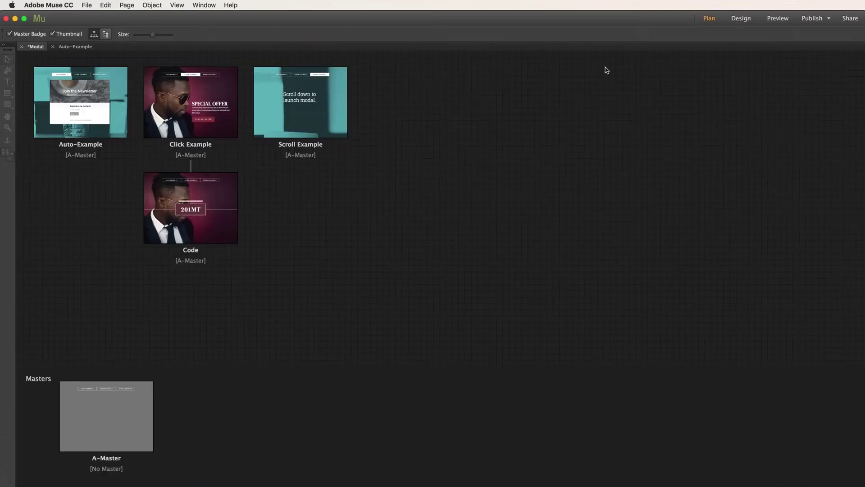
double_click(189, 93)
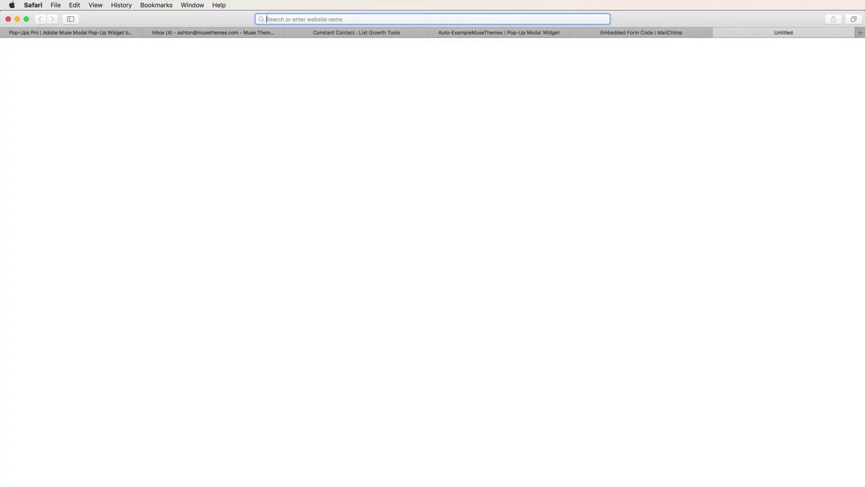
Go to wufoo.com, log in with the account email and password, and start a new form.
text(wufoo.co)
key(Return)
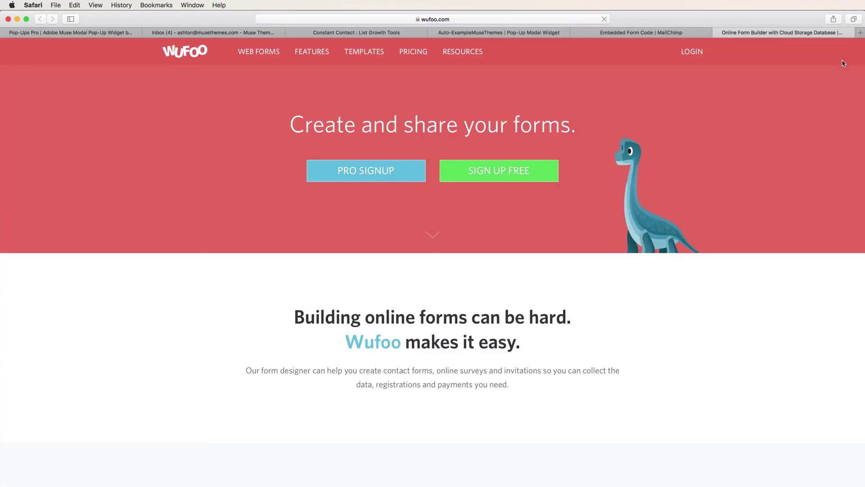
click(690, 52)
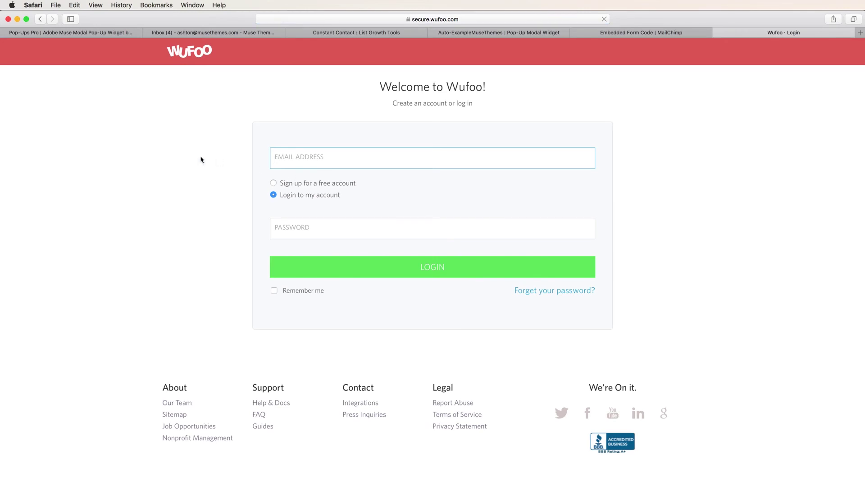
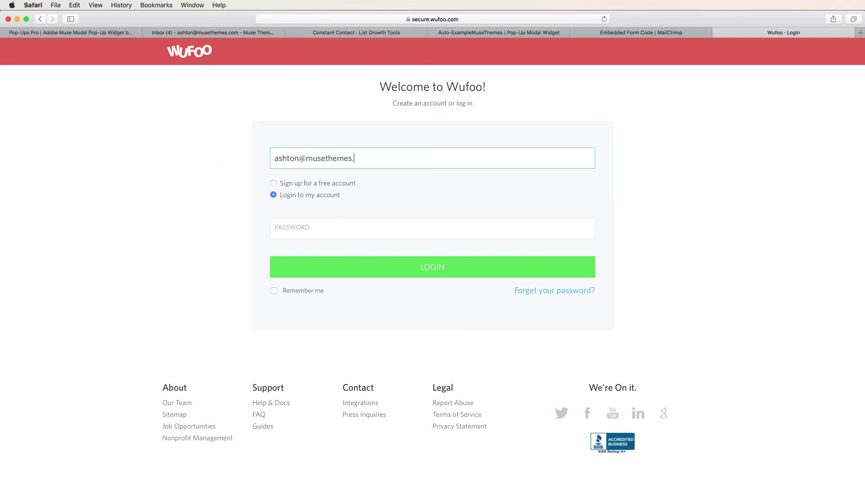
key(Tab)
text(•••••••••••)
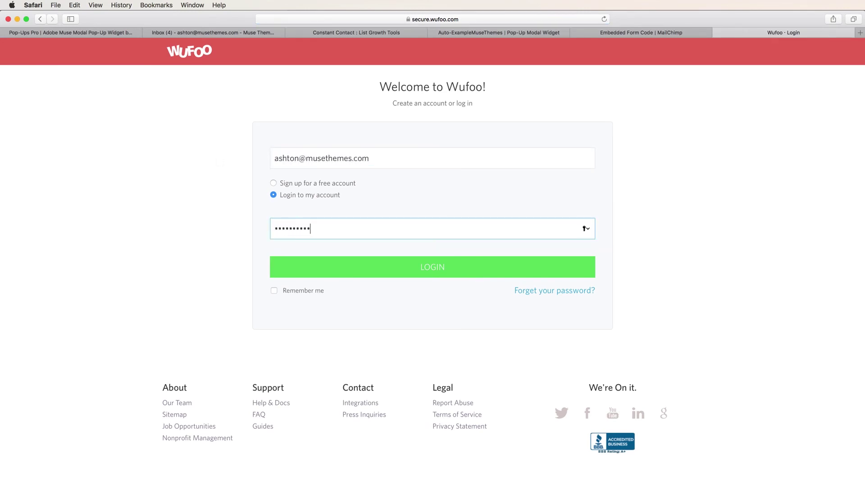
key(Return)
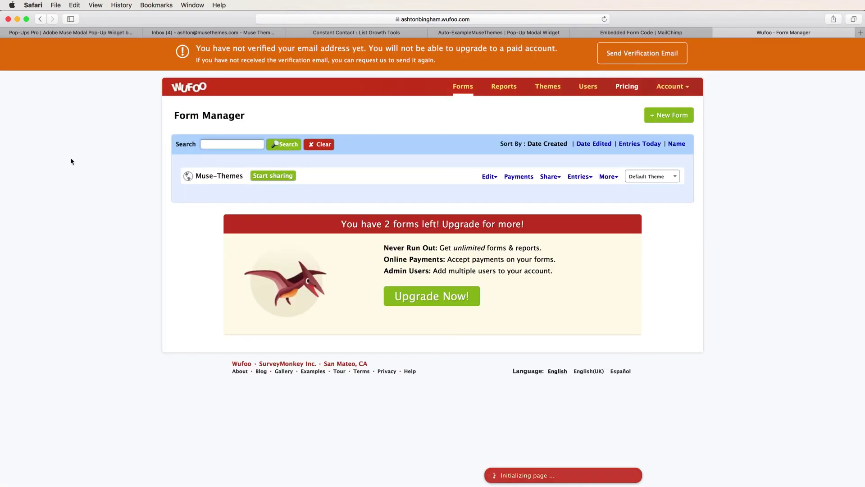
click(666, 116)
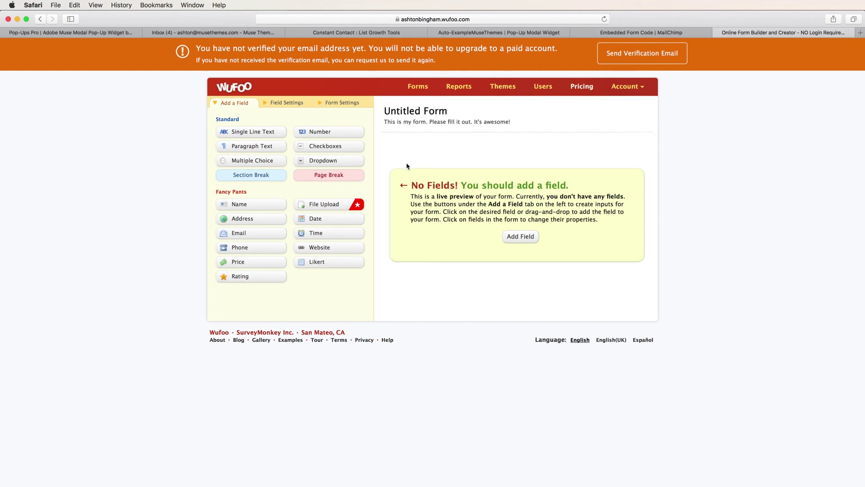
Add Name, Email, Phone Number and single-line text fields to the form.
click(247, 205)
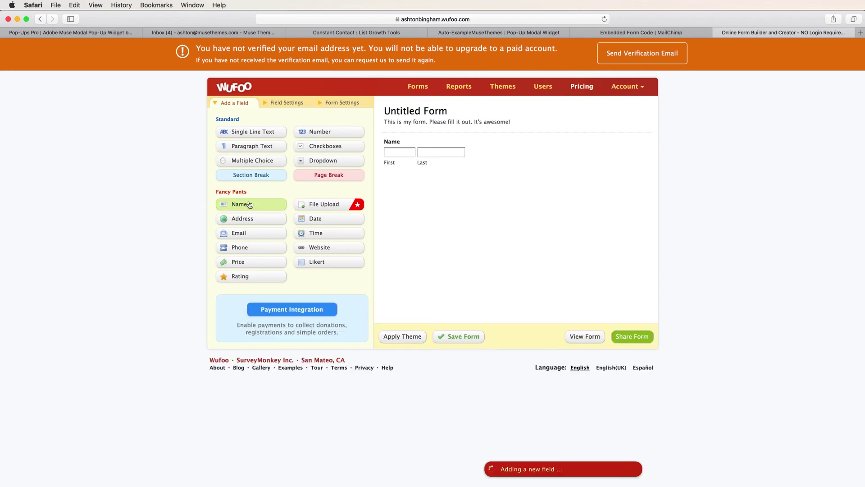
click(227, 236)
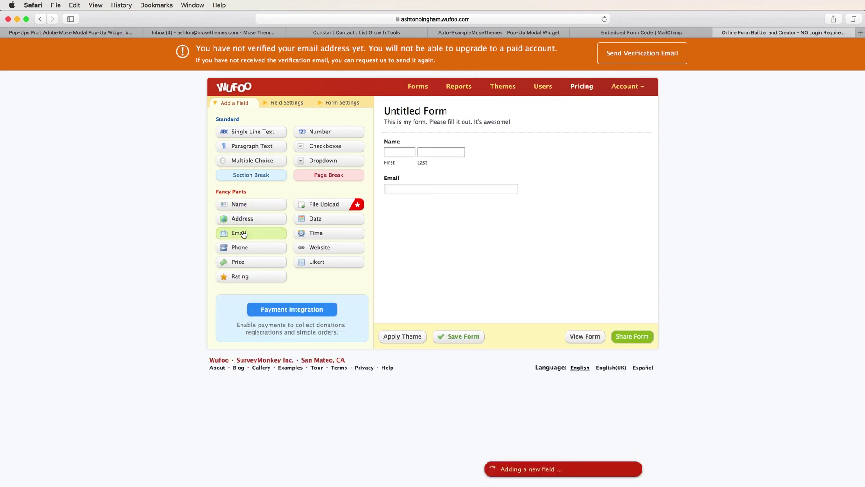
click(229, 248)
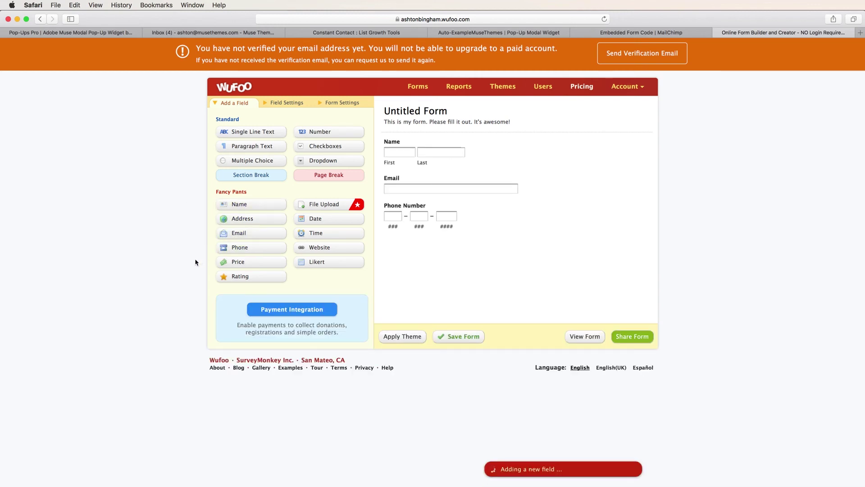
click(252, 131)
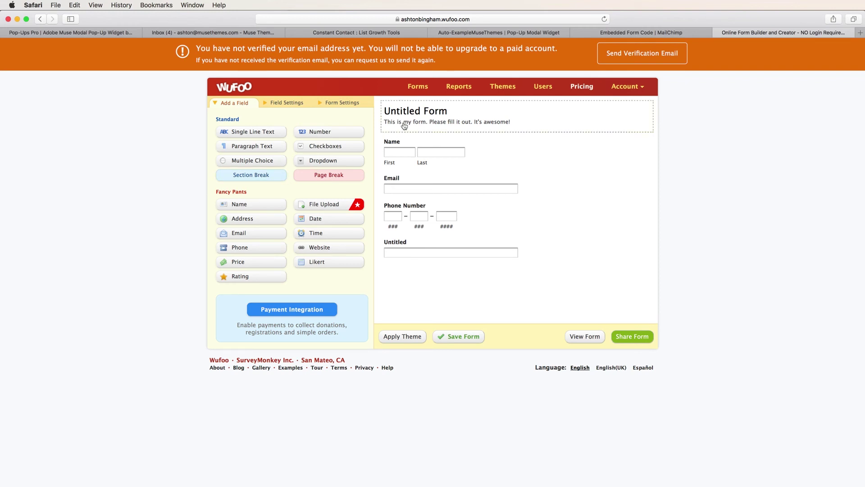
Rename the form 'MuseThemes' and set its description to 'Stay informed about all the latest updates!', then save.
click(423, 114)
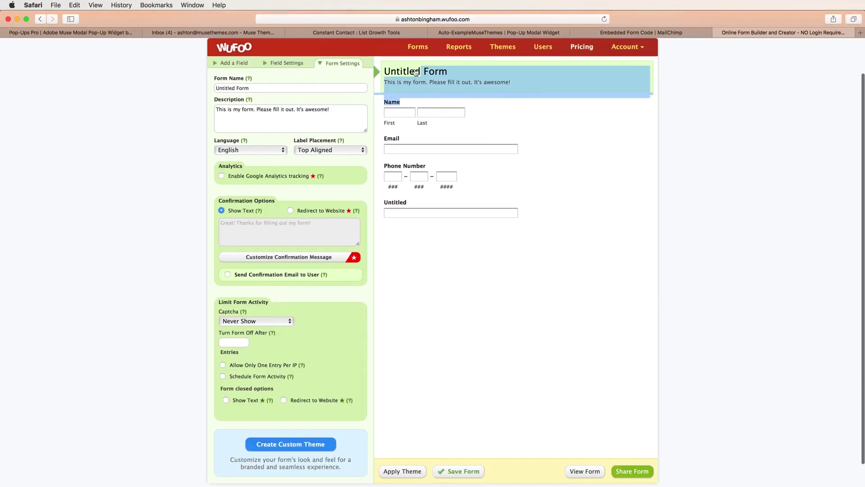
drag(255, 87, 203, 90)
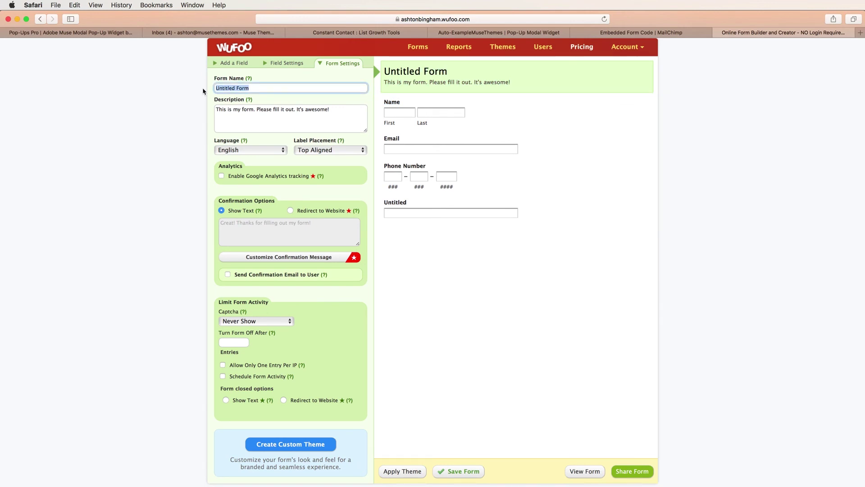
text(Muse)
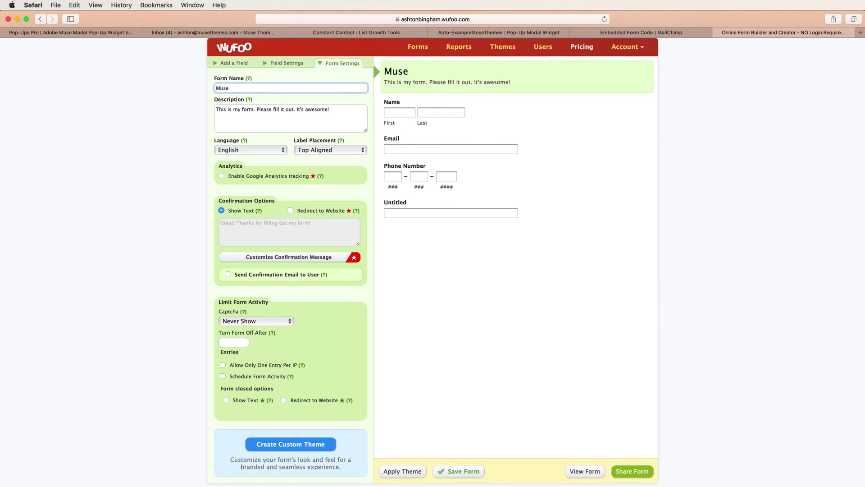
text(Thee)
key(BackSpace)
text(mes)
key(Tab)
text(Stay)
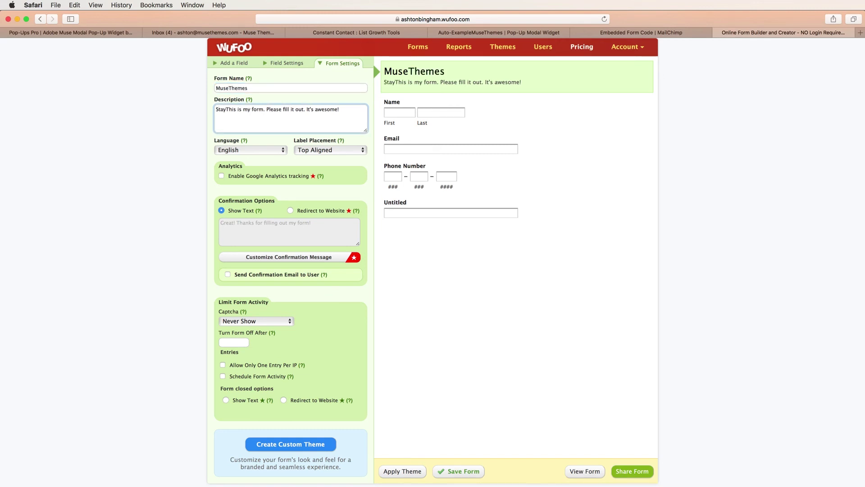
key(cmd+a)
text(Stay inform)
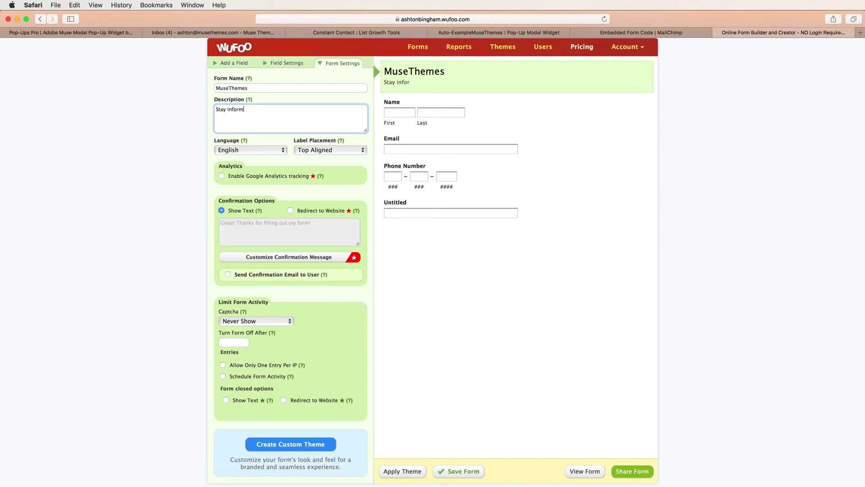
text(ed about all the latest)
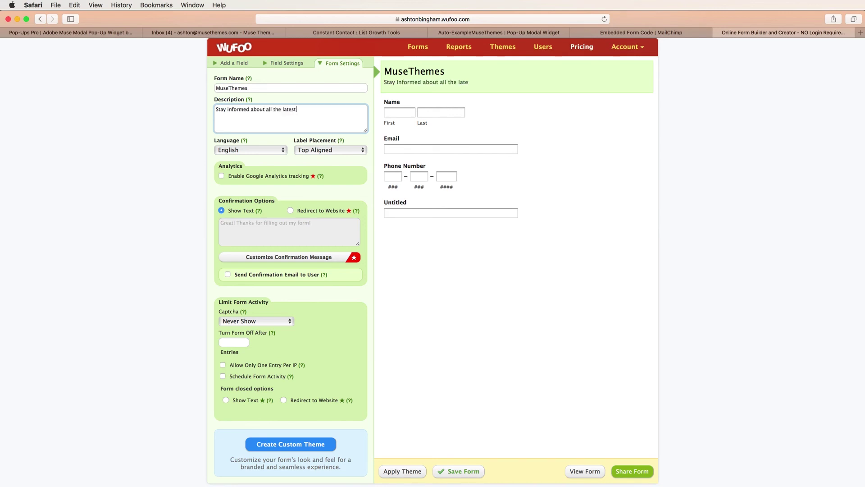
text( updates!)
click(470, 469)
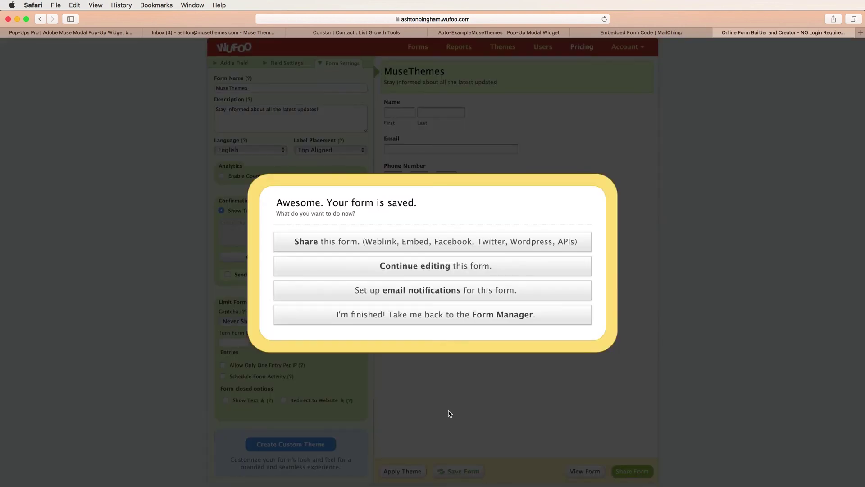
Copy the MuseThemes form's Embed with JavaScript code from Share this form, then switch back to Muse.
click(321, 245)
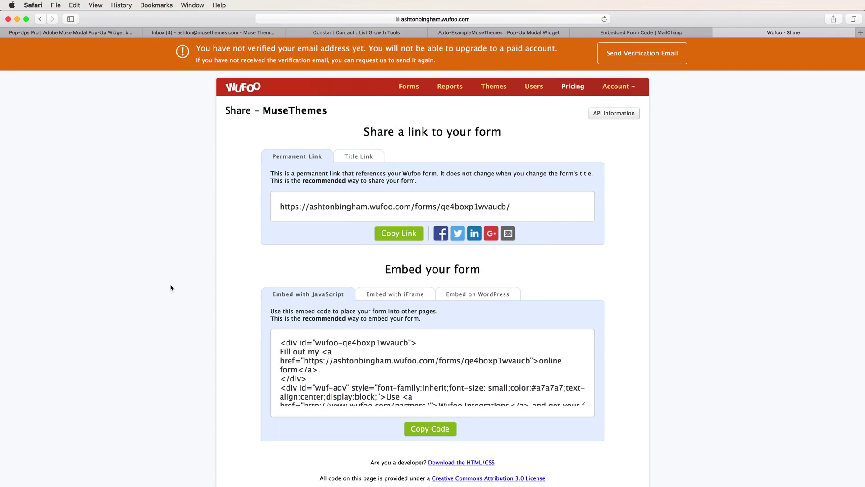
scroll(185, 299, down, 2)
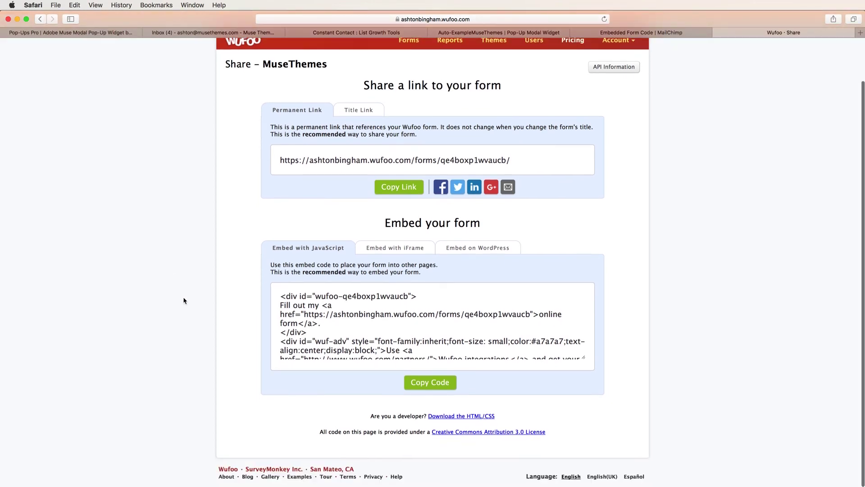
click(350, 319)
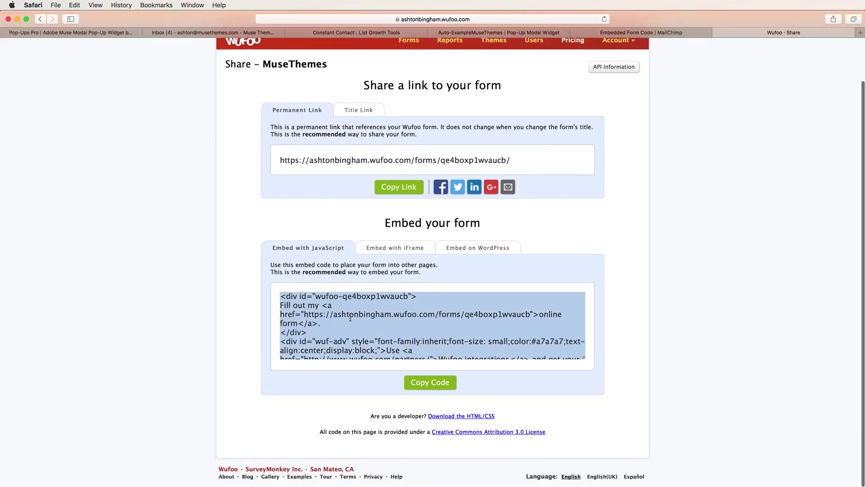
click(430, 382)
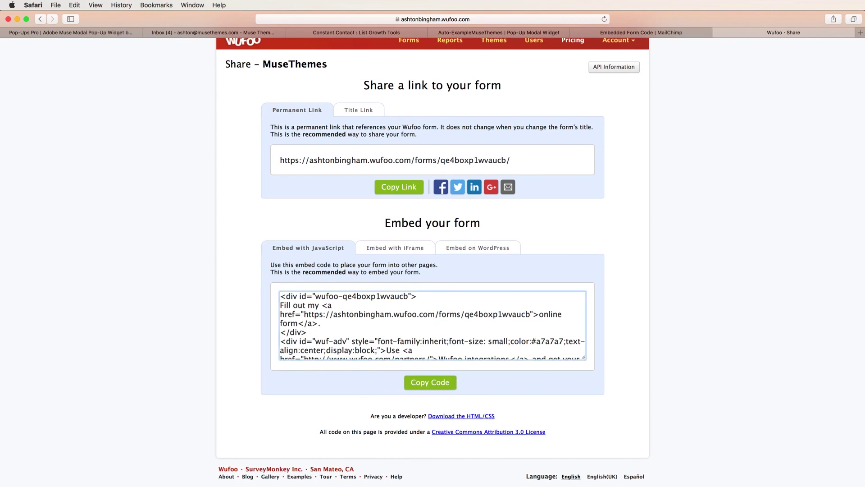
key(super+Tab)
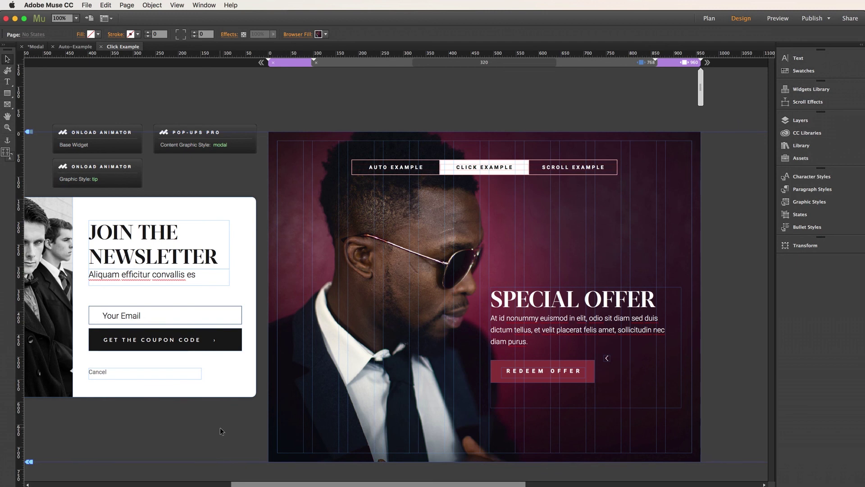
Paste the Wufoo embed code onto the page and nudge the embedded form up and left.
key(super+v)
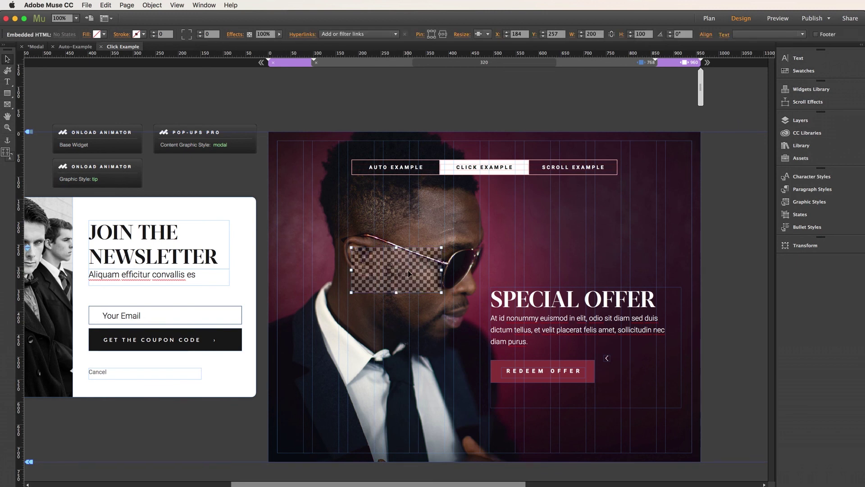
drag(409, 272, 356, 255)
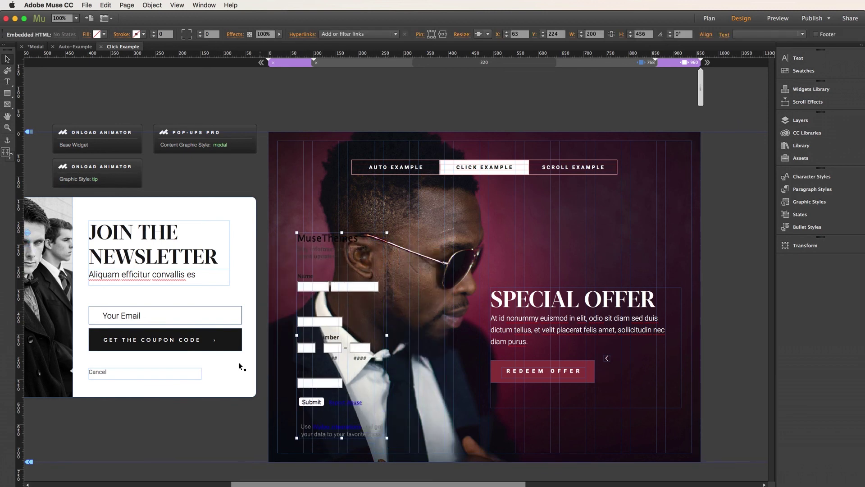
scroll(219, 381, left, 5)
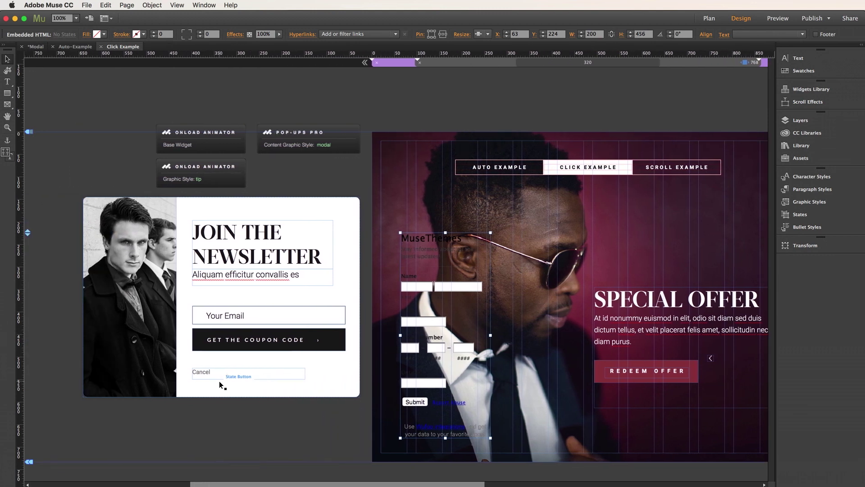
scroll(221, 384, left, 2)
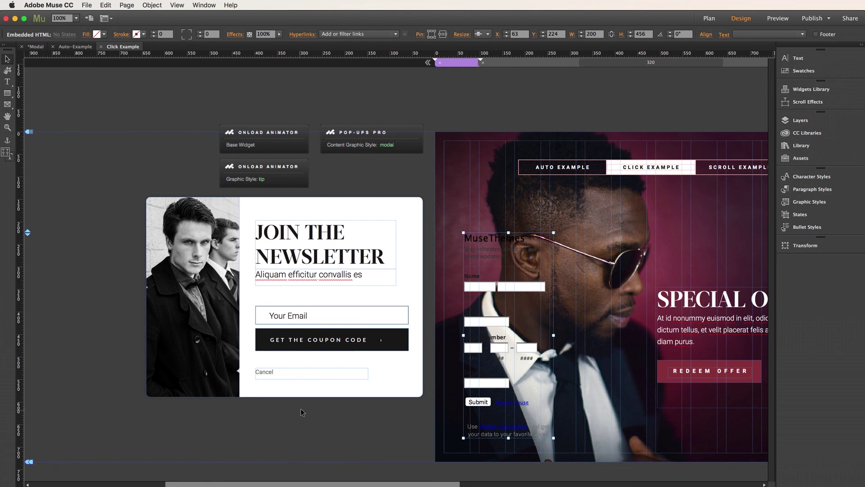
Delete the email sign-up, Aliquam text and JOIN THE NEWSLETTER heading, then move the MuseThemes form into the modal.
click(313, 338)
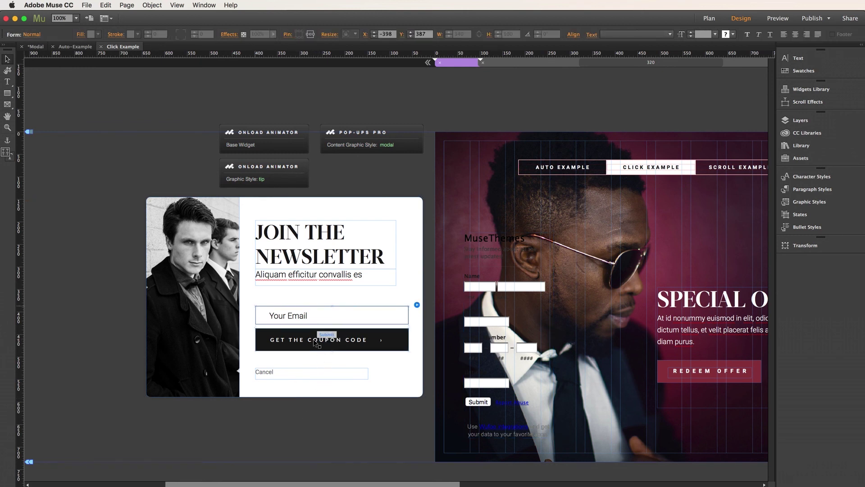
key(Delete)
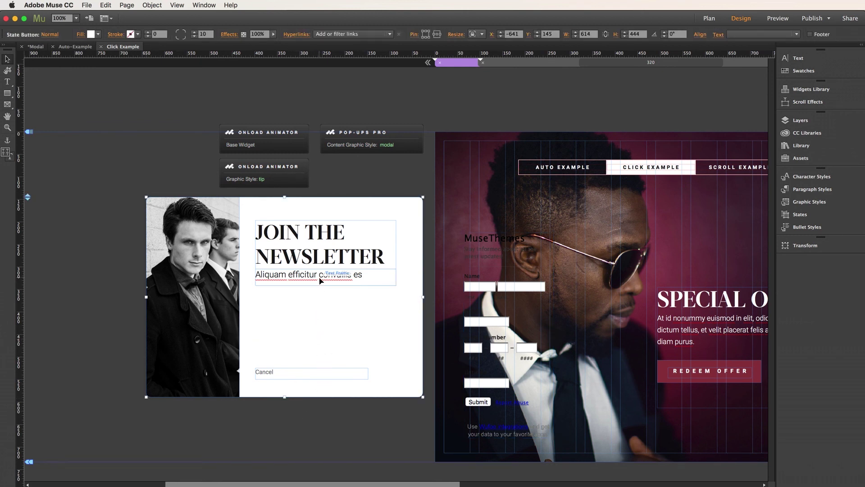
click(321, 274)
key(Delete)
click(322, 259)
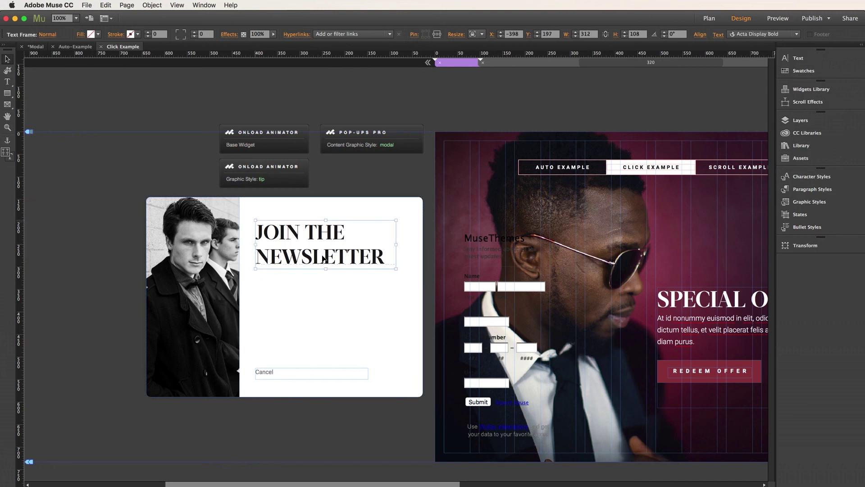
key(Delete)
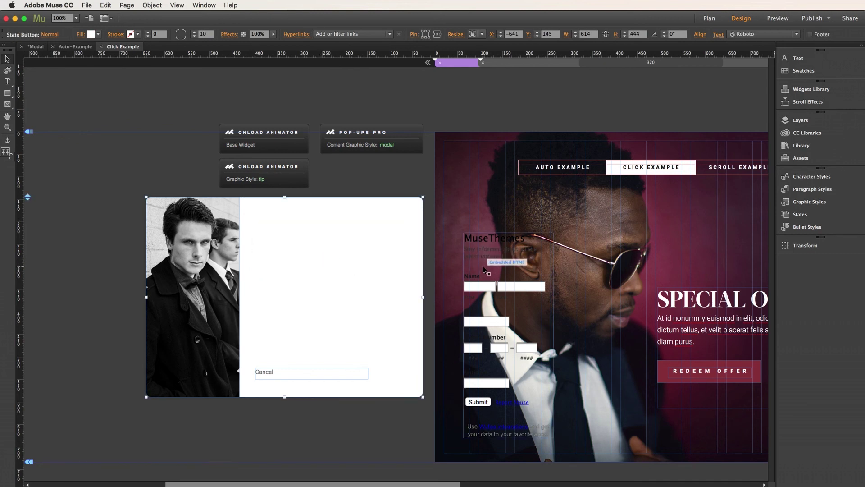
click(469, 265)
drag(468, 263, 328, 244)
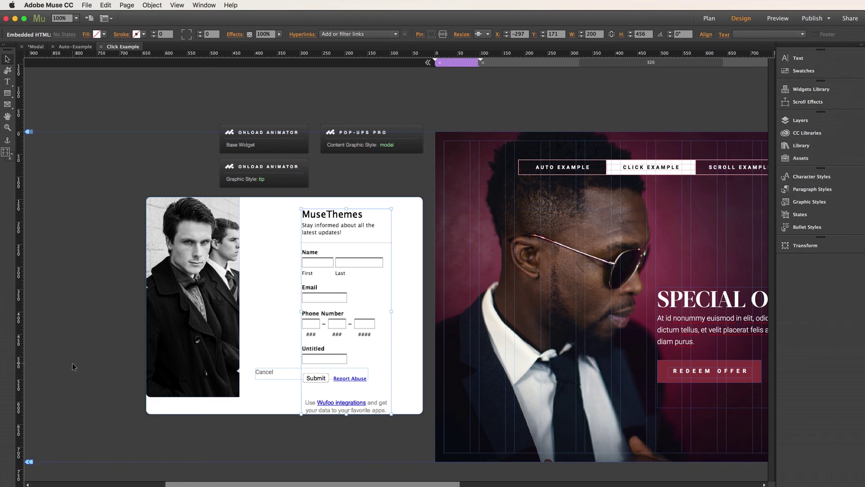
Stretch the modal and its black-and-white photo taller, moving Cancel down to the modal's bottom.
click(247, 402)
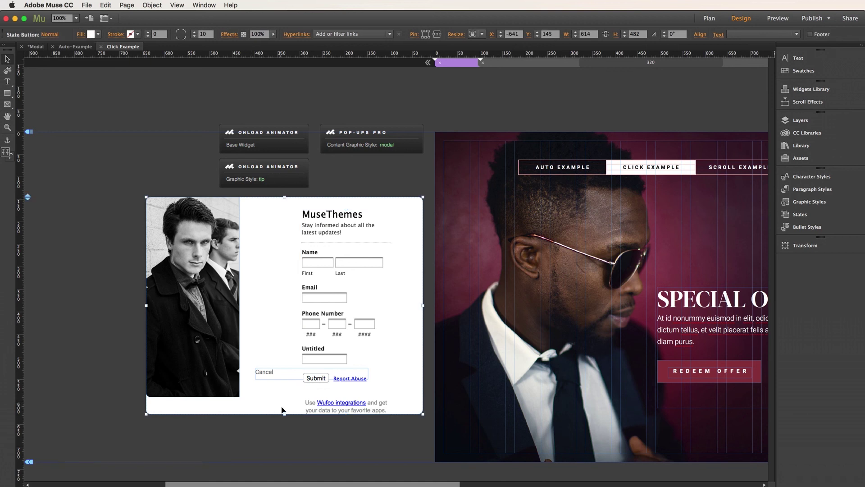
drag(284, 413, 284, 444)
click(265, 377)
drag(265, 377, 248, 432)
click(199, 385)
drag(193, 398, 193, 441)
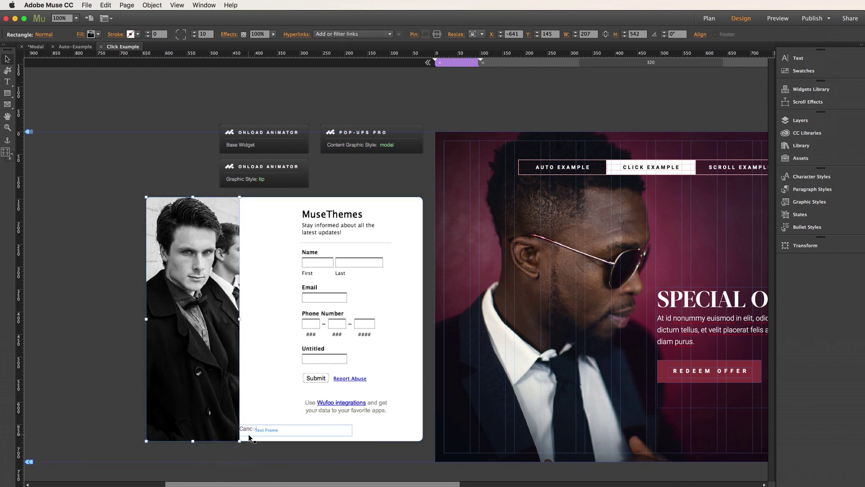
Place the Cancel text directly under the embedded form, aligned to its left edge.
drag(249, 434, 289, 433)
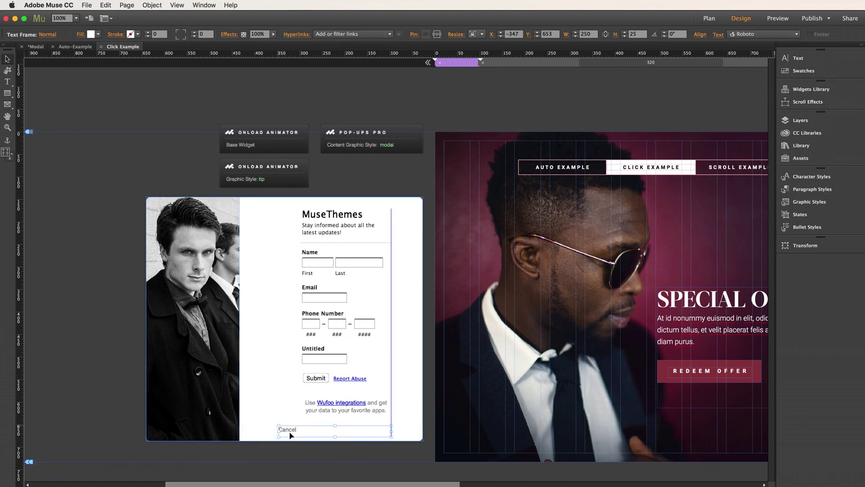
click(323, 356)
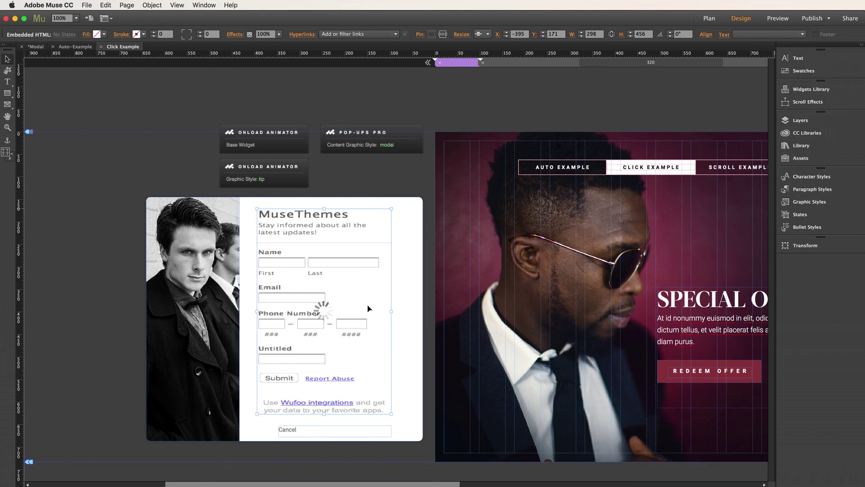
click(288, 427)
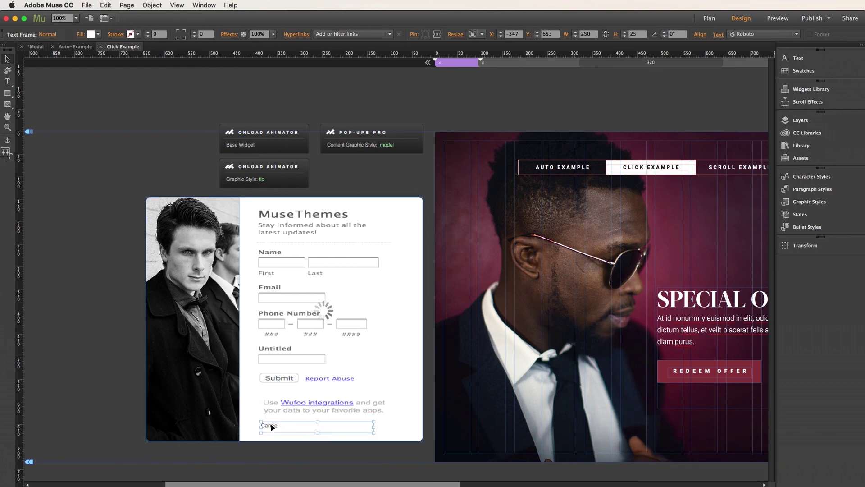
drag(272, 427, 268, 428)
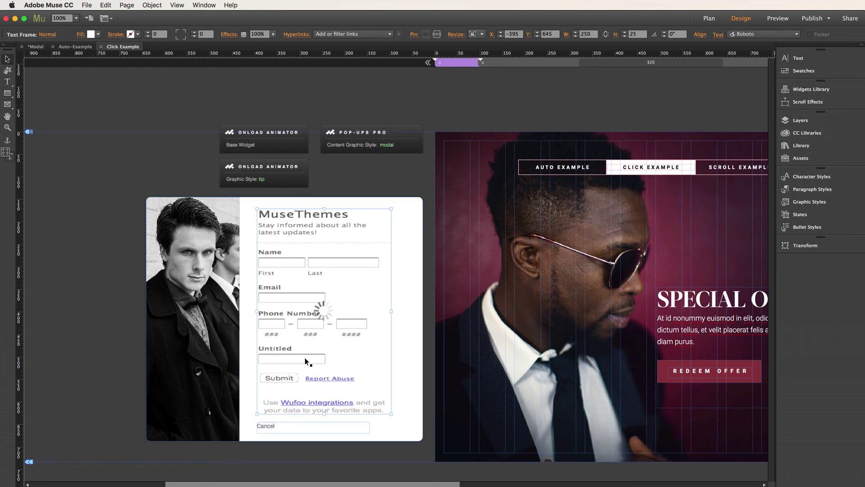
click(306, 360)
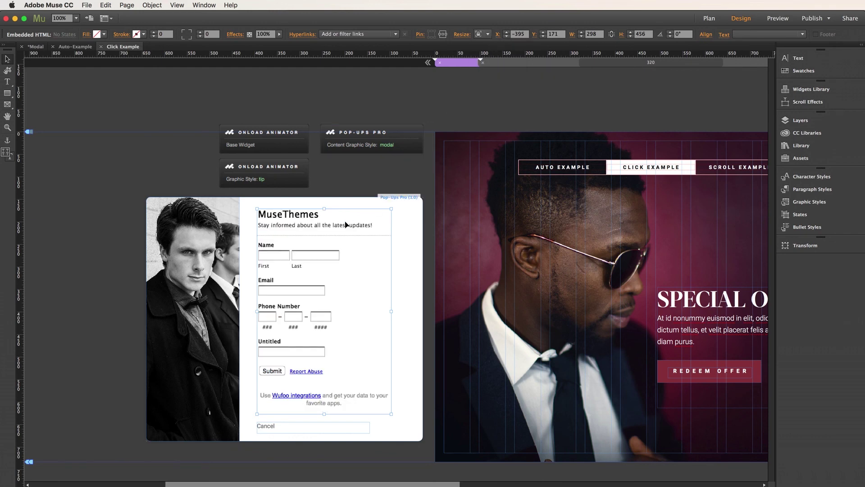
click(110, 286)
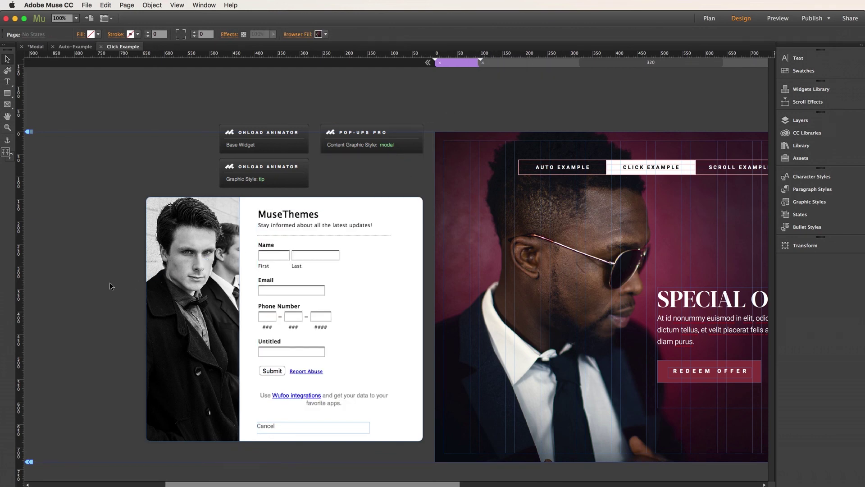
Preview the Click Example page in Safari, open Redeem Offer to see the Wufoo form, then close it.
key(super+shift+e)
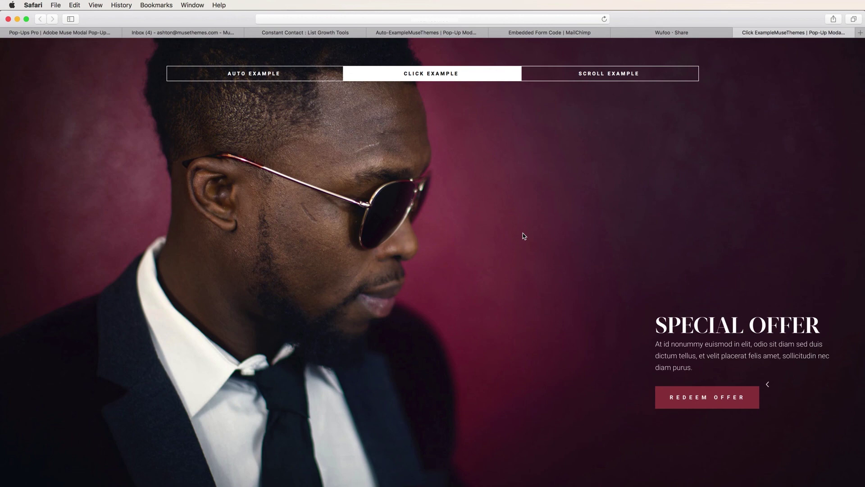
click(709, 399)
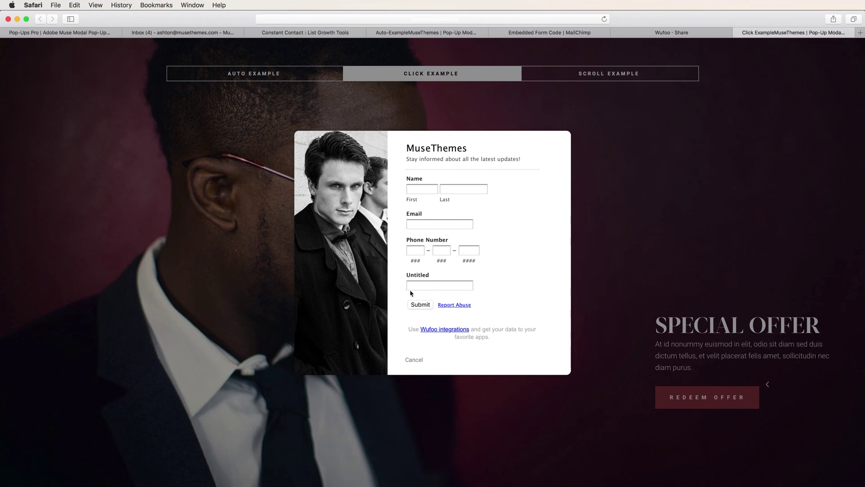
click(717, 249)
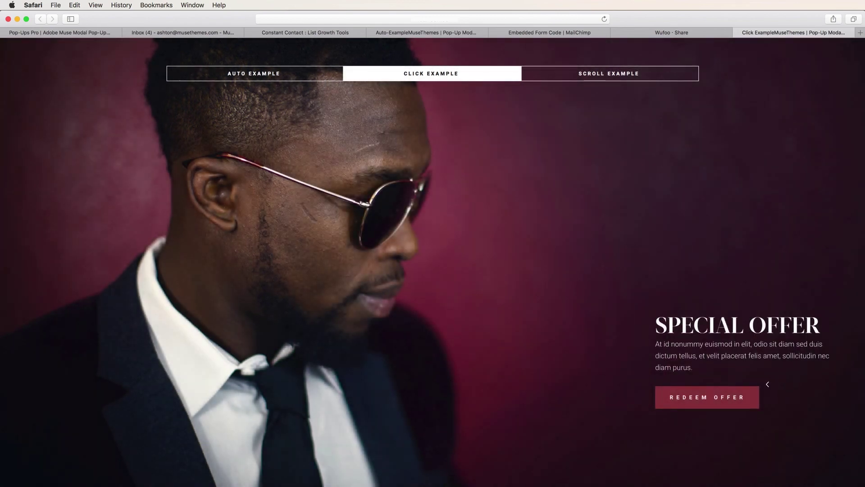